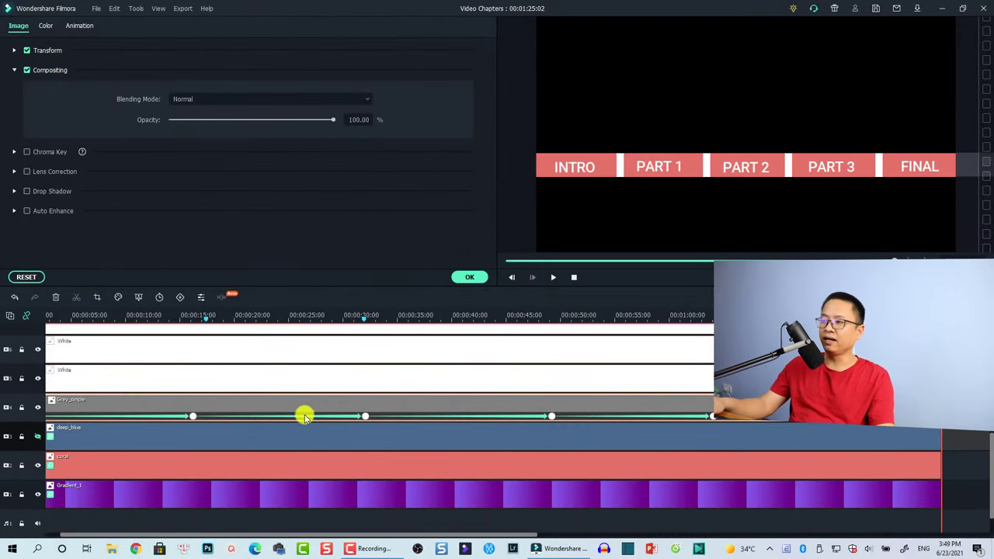
- Review the title, White, Grey_simple and color clips that make up the finished chapter bar in the timeline
scroll(361, 439, "up", 2)
scroll(359, 428, "up", 5)
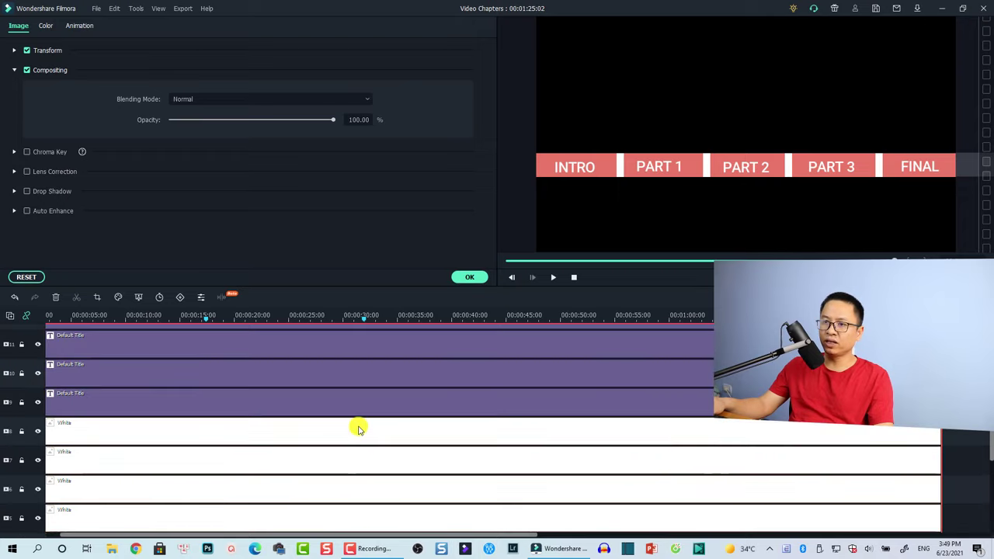
scroll(315, 421, "down", 5)
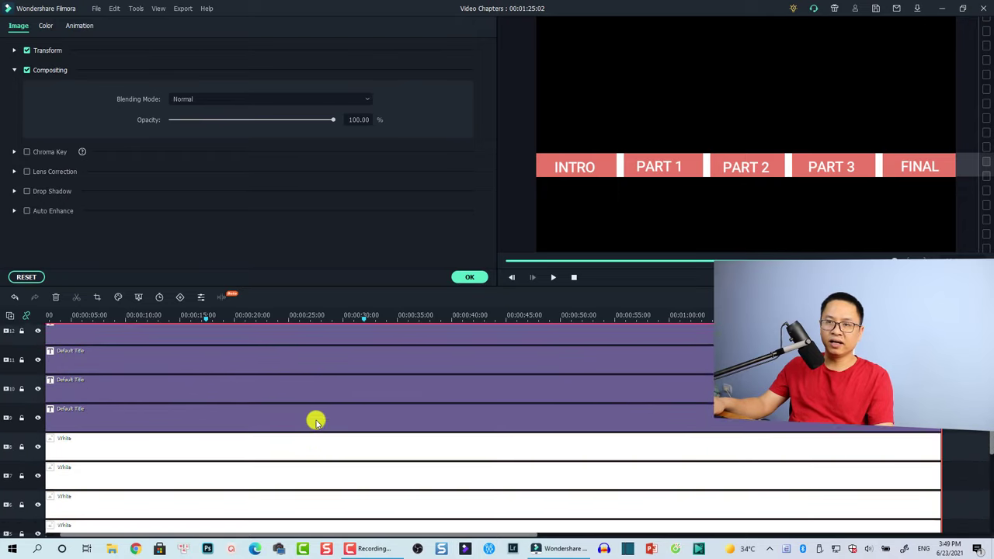
scroll(230, 364, "down", 3)
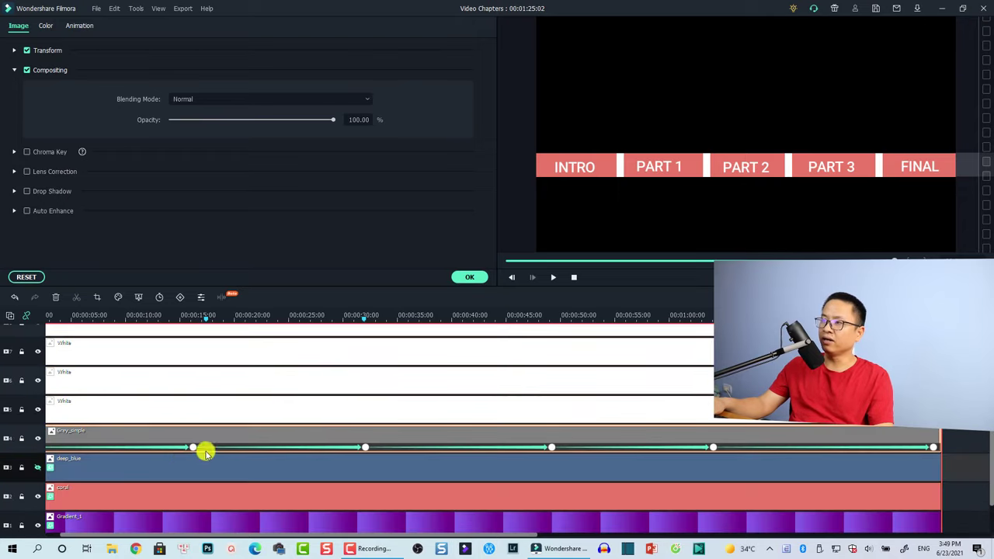
scroll(168, 528, "down", 1)
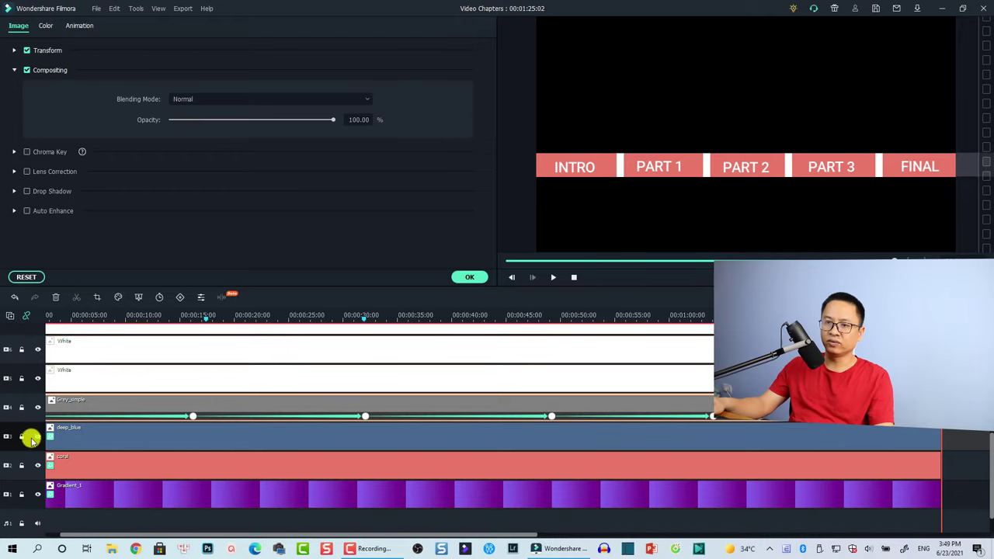
- Play the chapter progress bar full screen from the beginning, exit to the timeline and pause playback at about 00:00:40
left_click(157, 318)
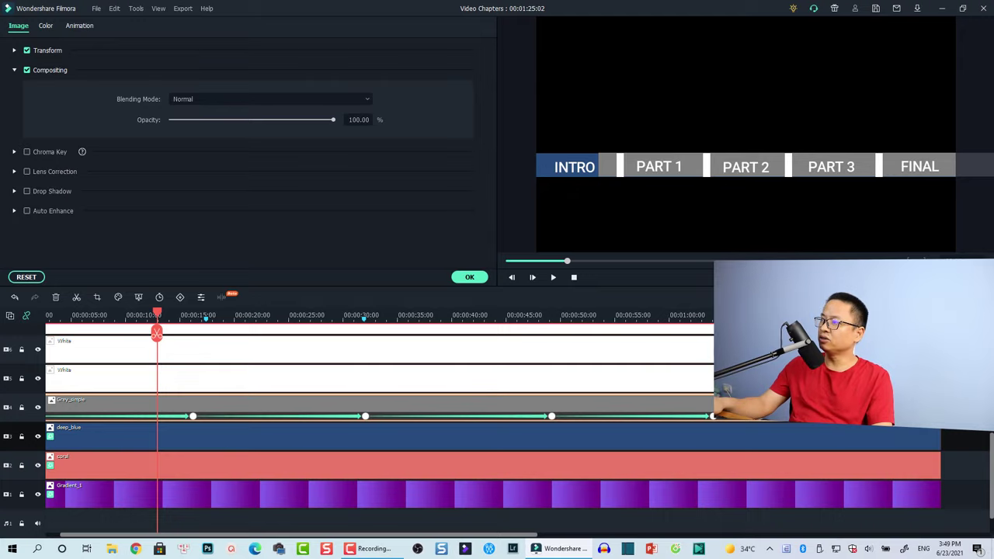
key("alt+Return")
mouse_move(9, 551)
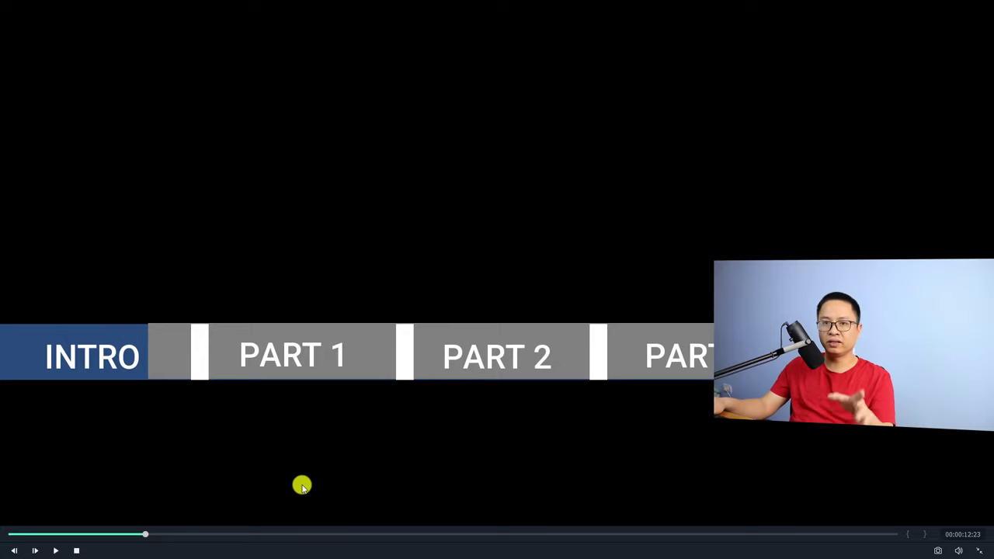
mouse_move(46, 517)
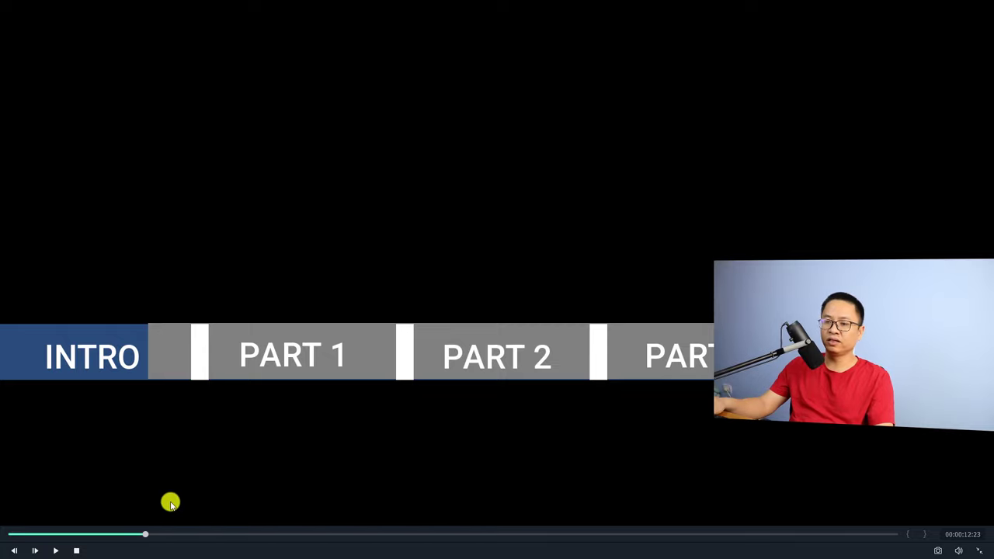
left_click(62, 549)
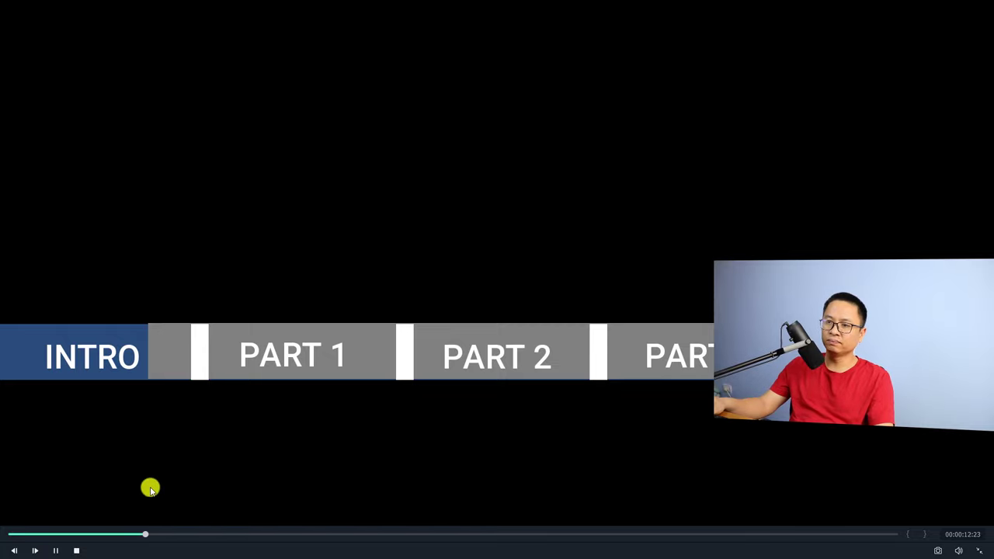
left_click(12, 534)
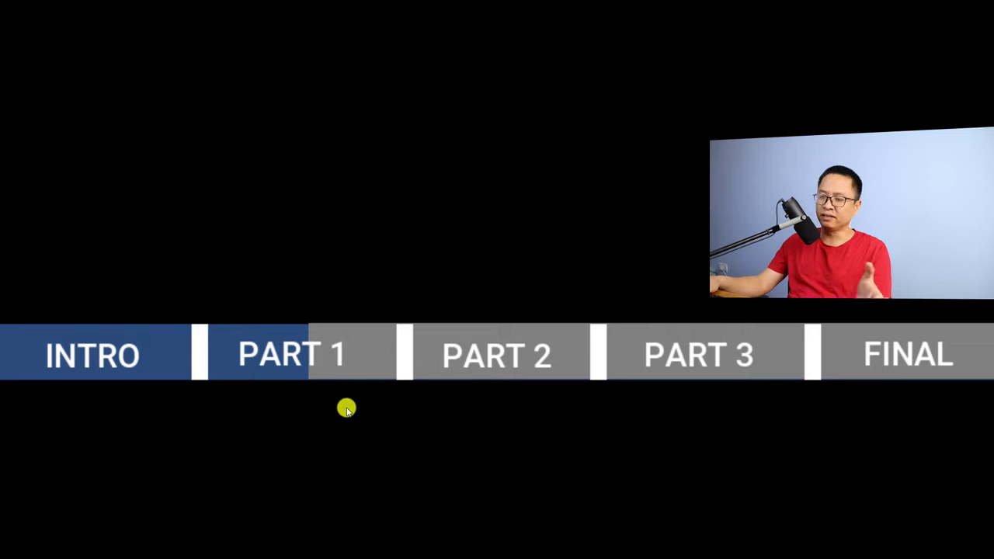
key("Escape")
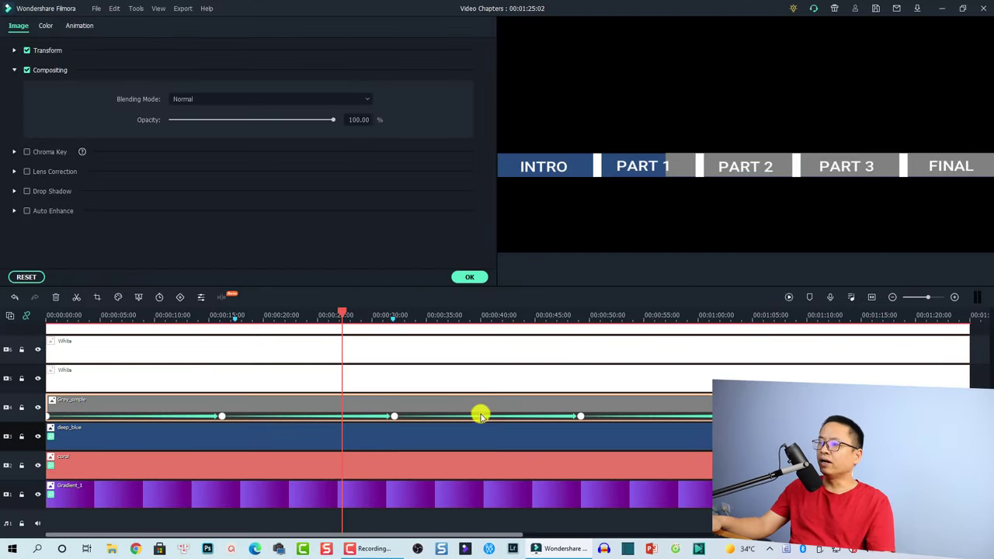
scroll(481, 417, "up", 2)
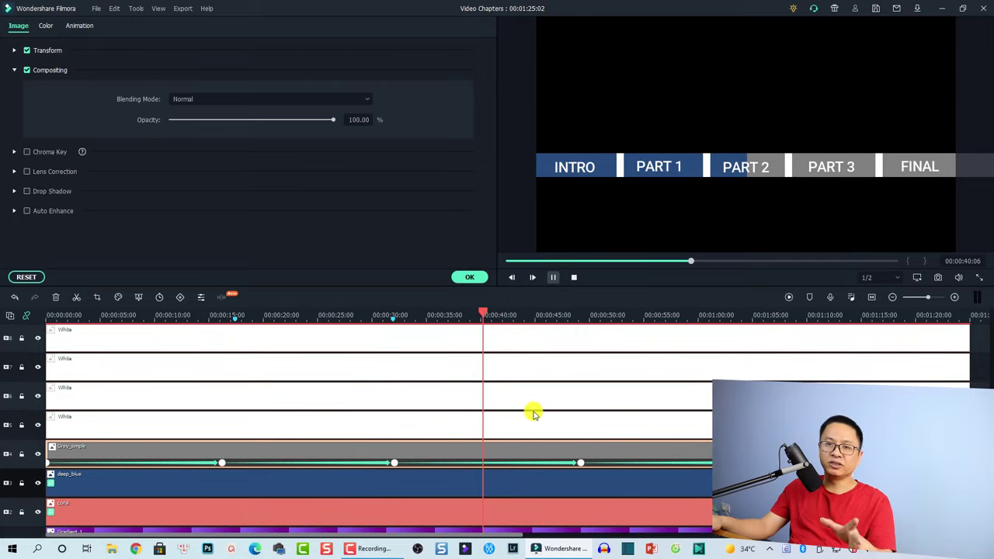
key("space")
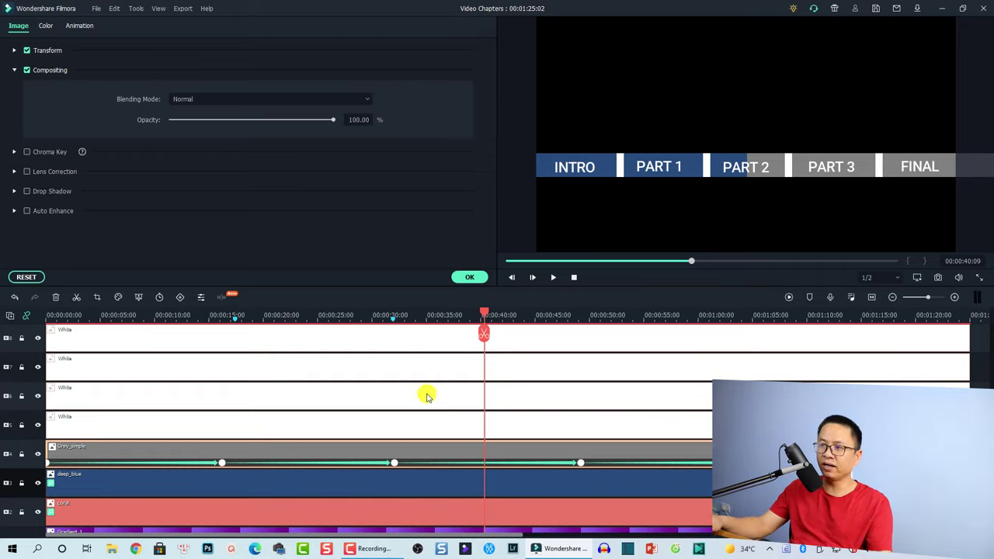
- Select all clips in the timeline and delete them
left_click(375, 401)
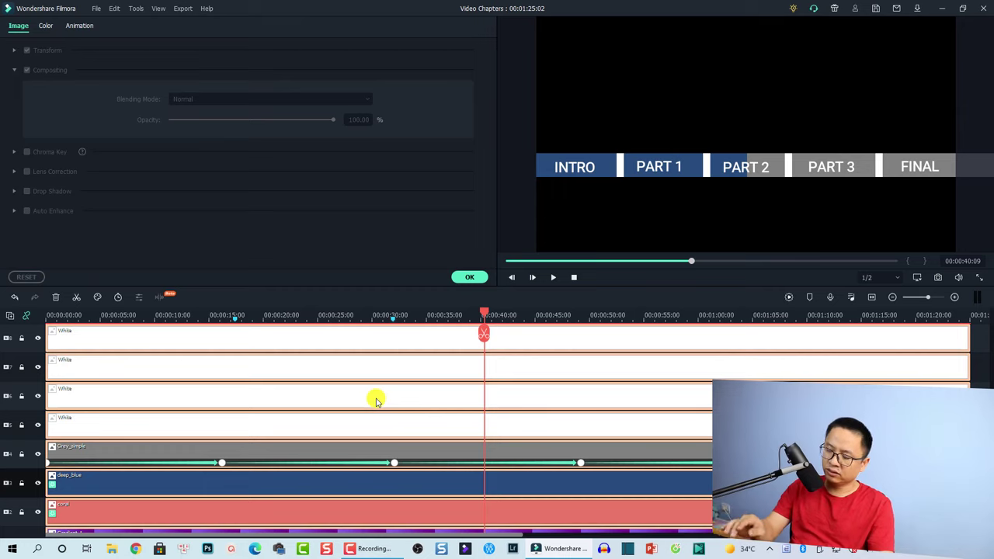
key("ctrl+a")
key("Delete")
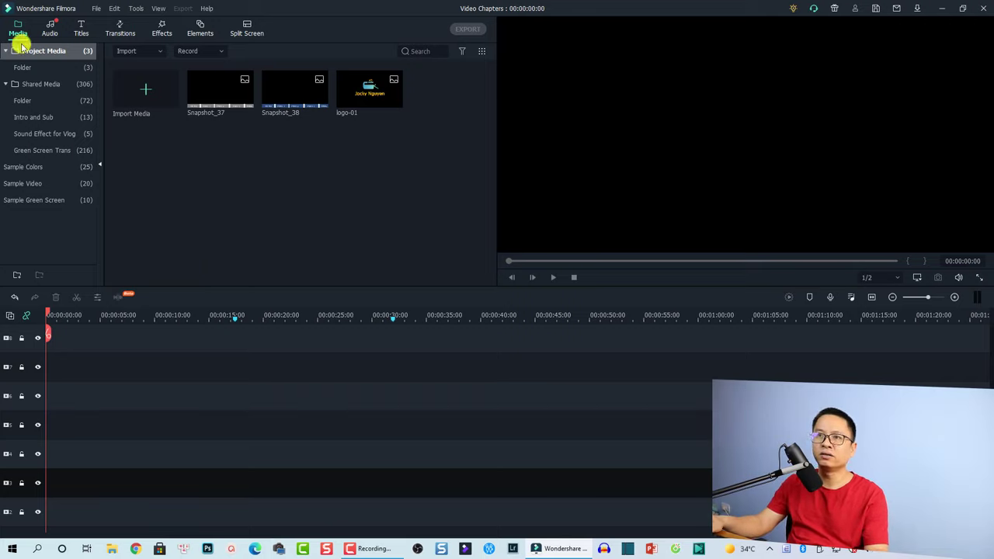
- Add the Misty Grey sample color to track 2 lasting to 00:01:06:24, and shrink it to a thin full-width bar along the frame's bottom
left_click(35, 166)
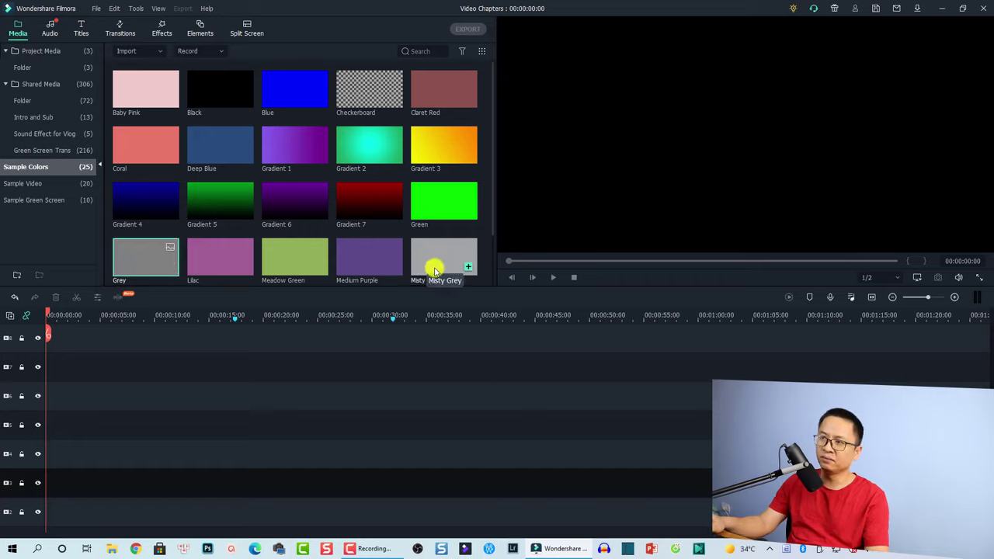
left_click_drag(434, 270, 785, 509)
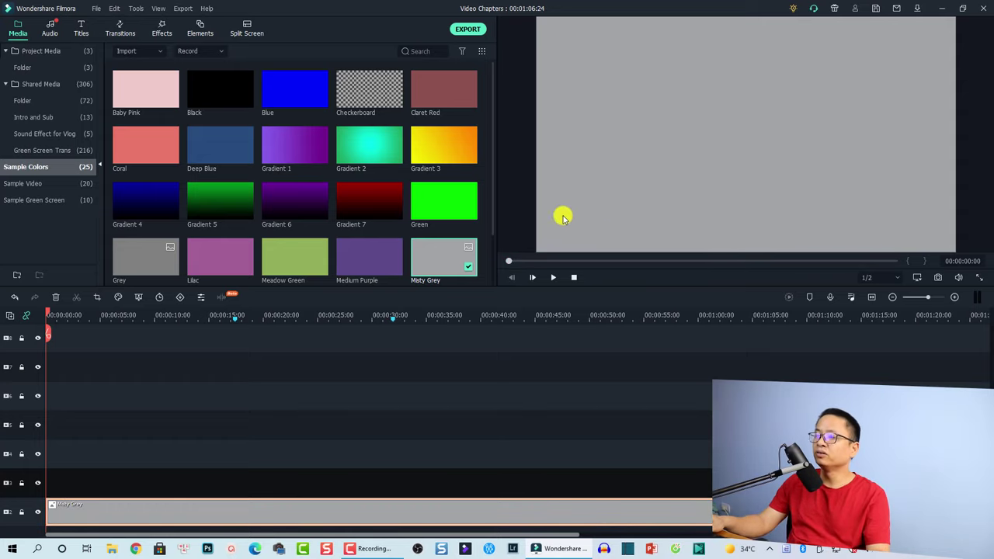
left_click(729, 202)
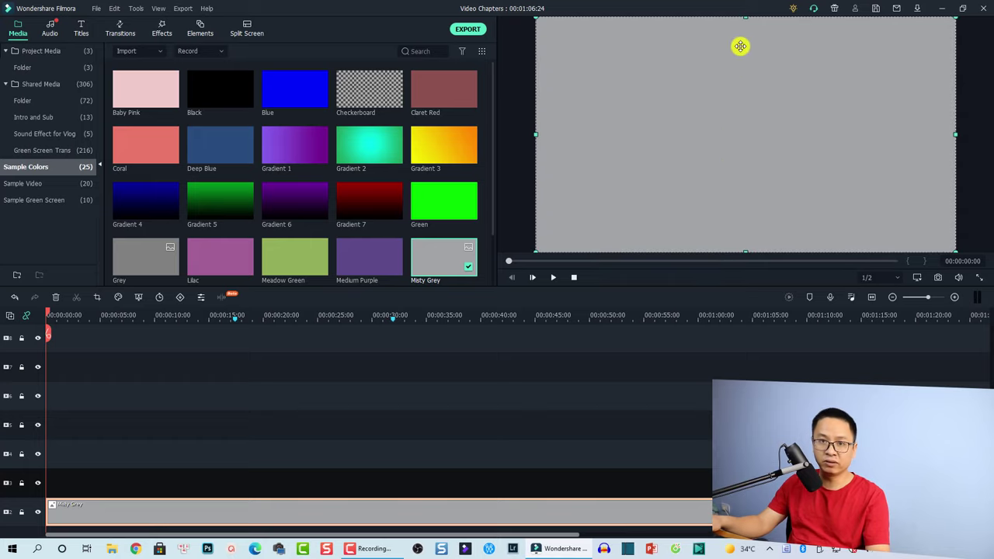
left_click_drag(746, 17, 742, 230)
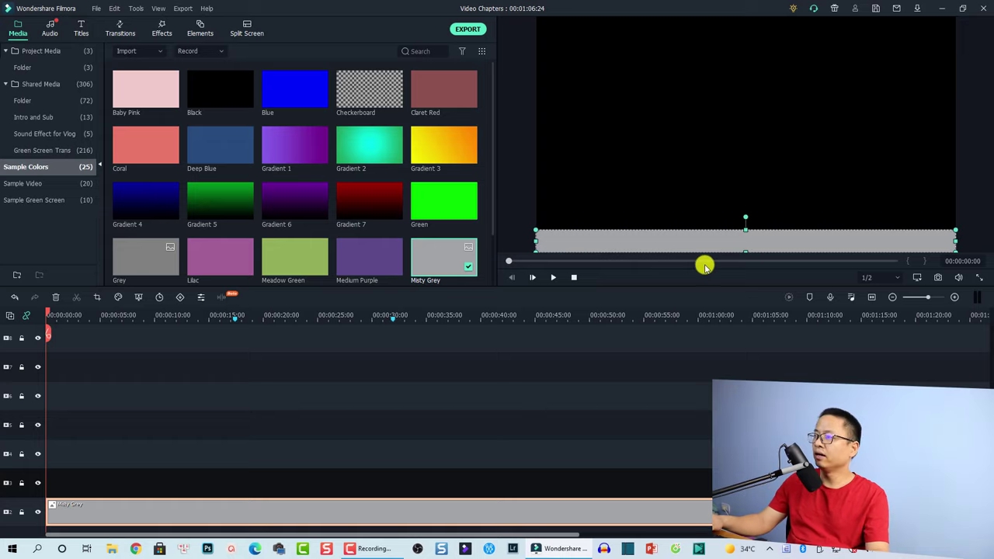
- Move the grey bar up inside the lower safe zone, showing the safe zones only while positioning it
left_click(918, 278)
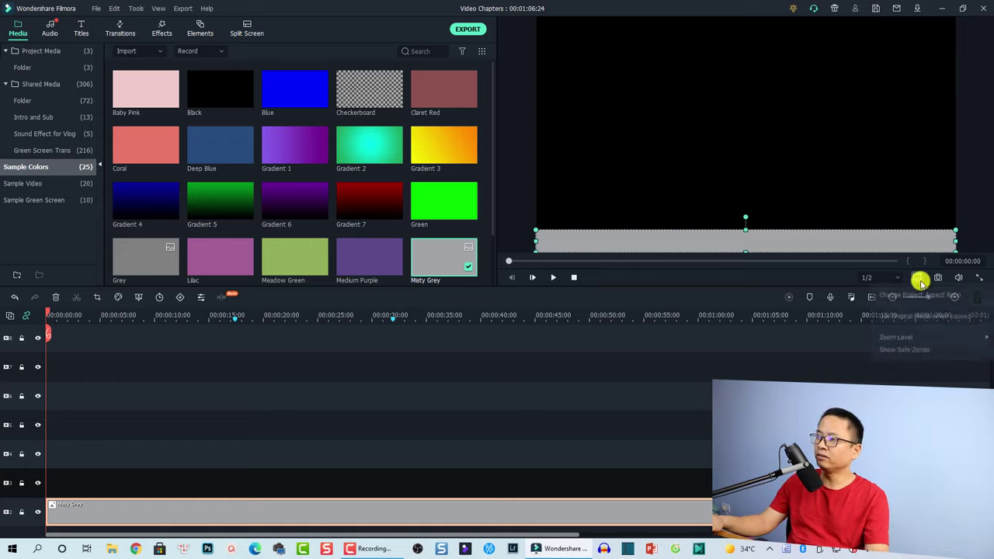
left_click(875, 351)
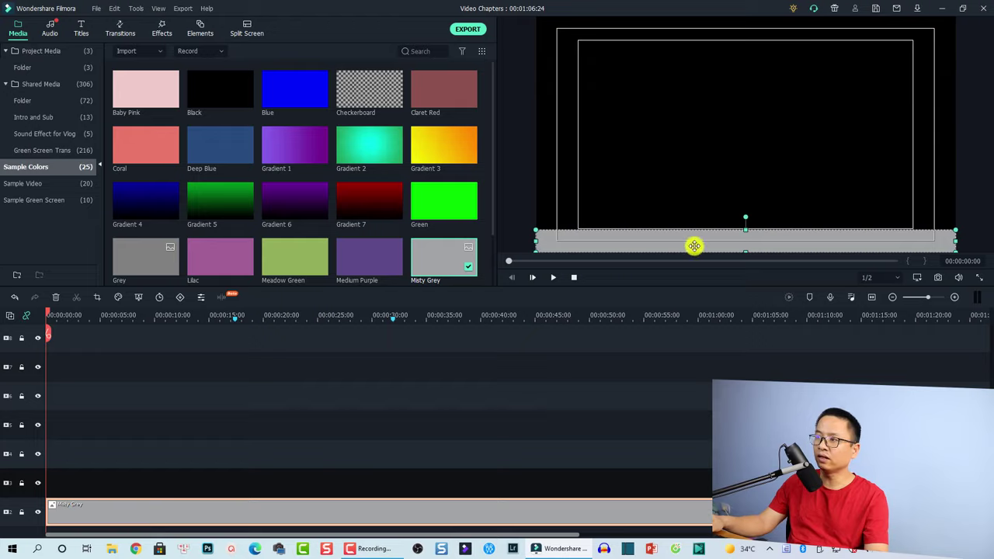
left_click_drag(694, 246, 694, 219)
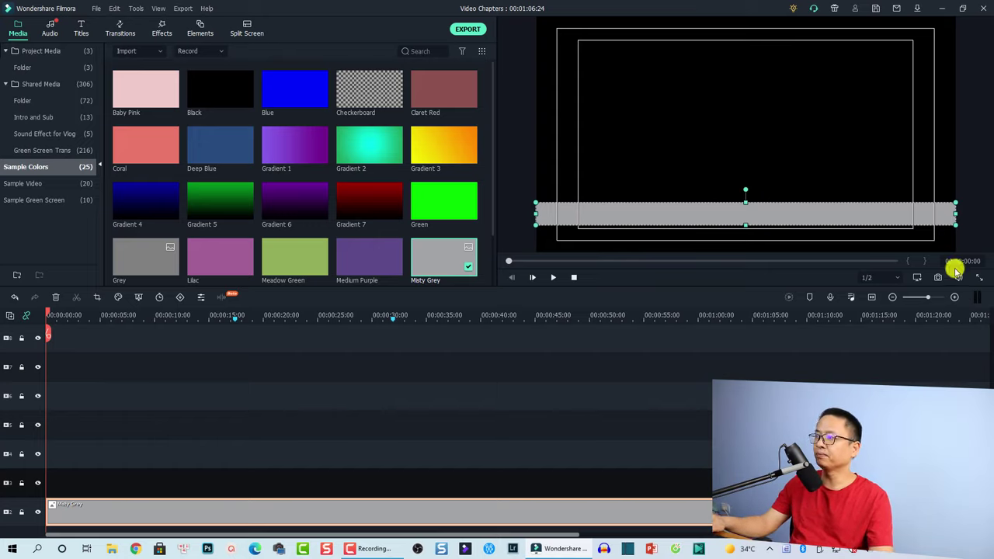
left_click(920, 279)
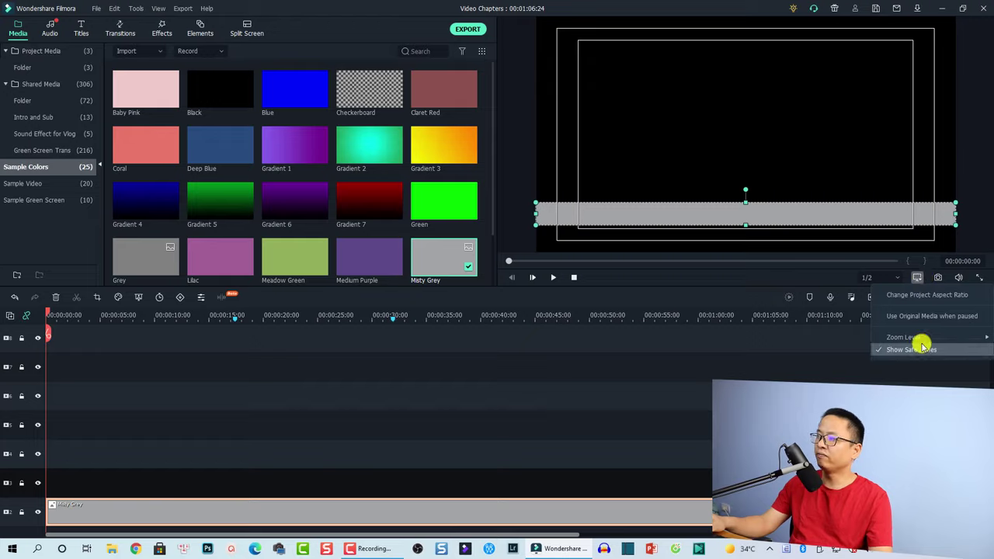
left_click(891, 350)
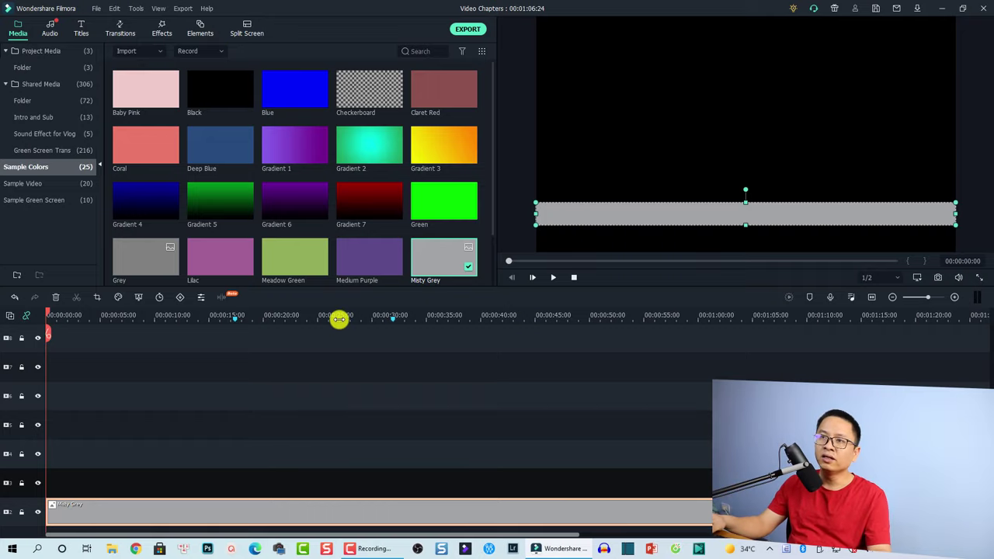
- Add the White sample color at the start of track 3 and shrink it to a small block at the grey bar's left end
scroll(344, 215, "down", 2)
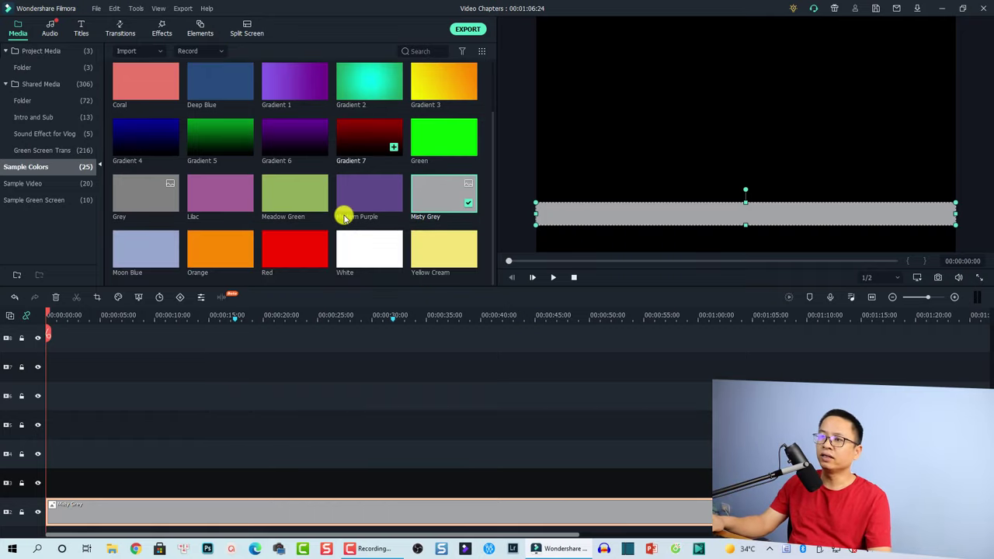
left_click(351, 260)
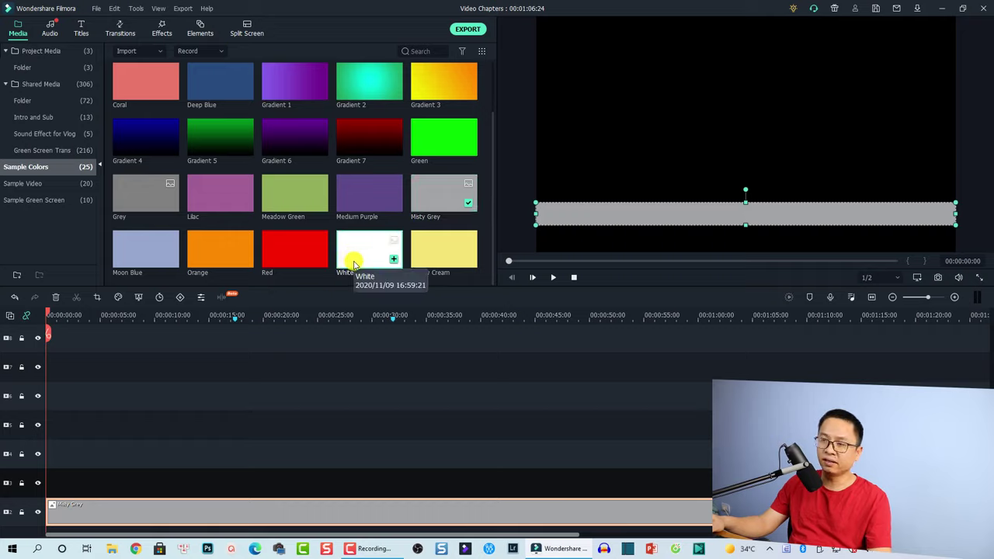
left_click_drag(355, 262, 78, 490)
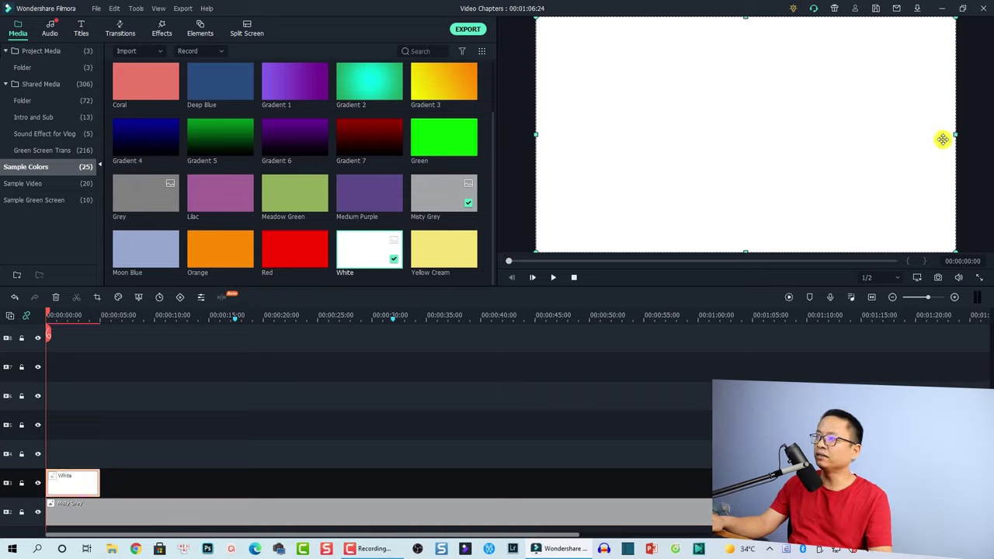
left_click_drag(958, 133, 564, 154)
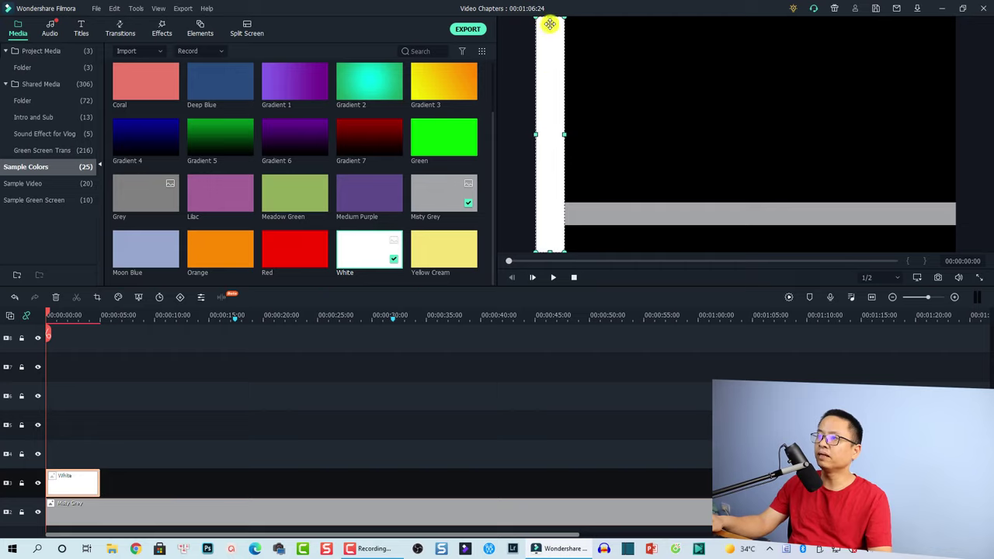
left_click_drag(549, 17, 554, 204)
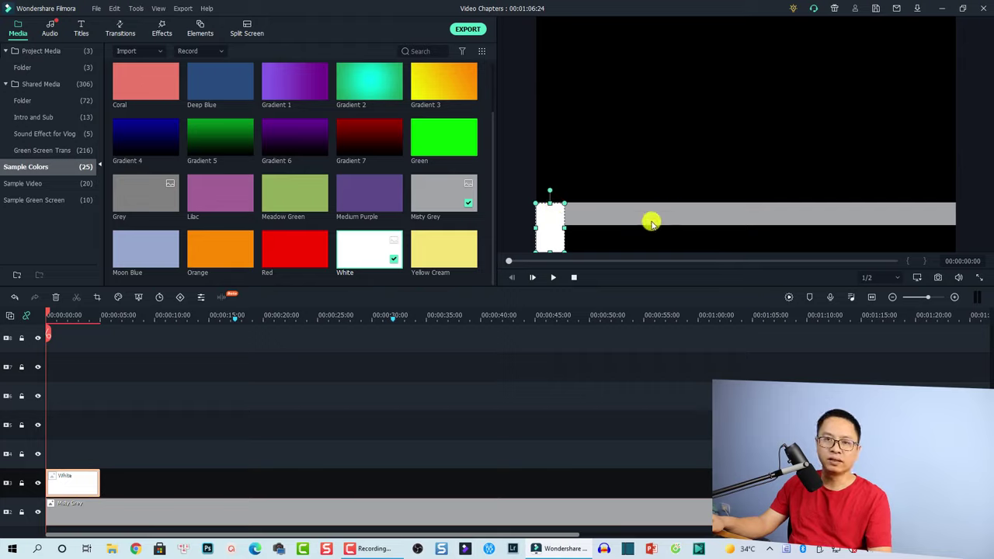
- Copy the effect of the Misty Grey clip and paste it onto the White clip
left_click(101, 520)
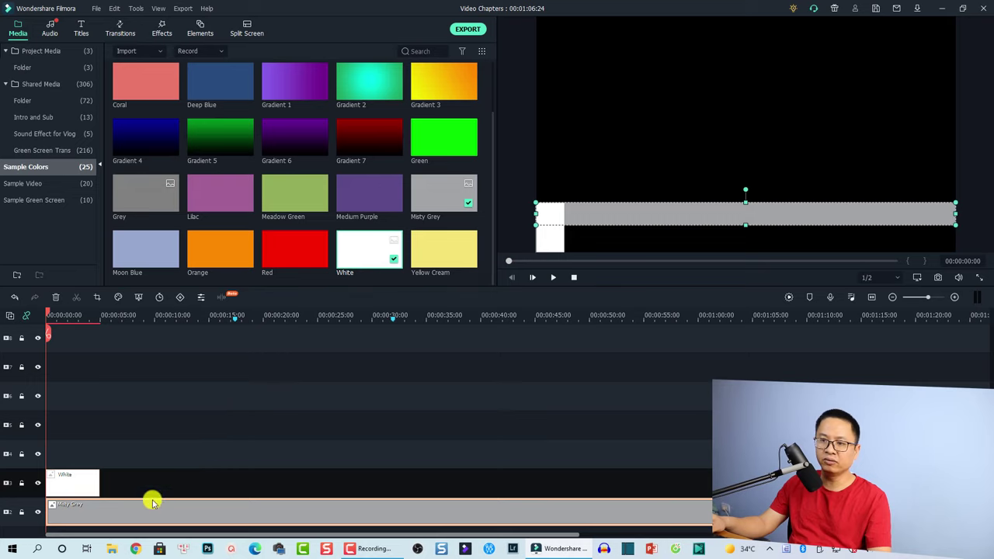
right_click(132, 515)
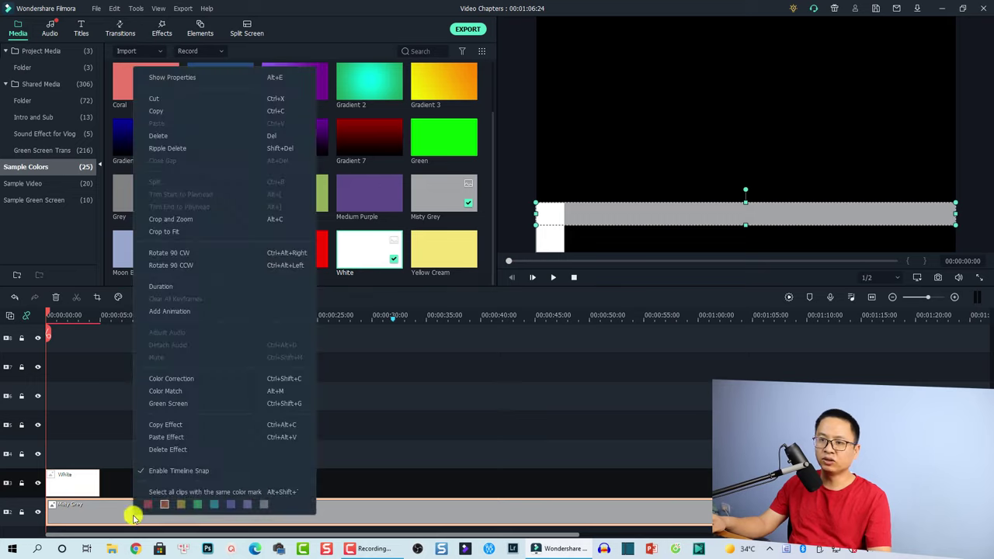
left_click(159, 426)
left_click(86, 484)
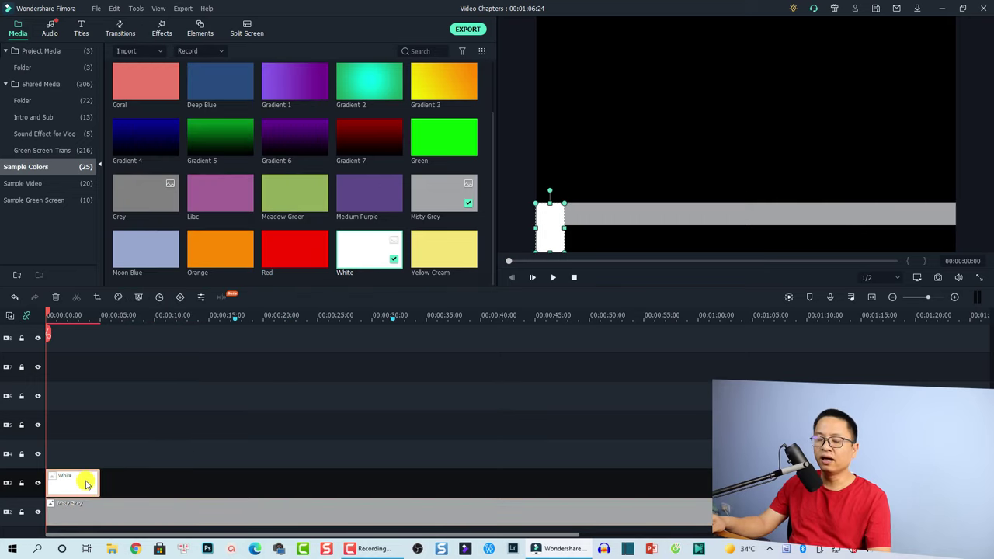
right_click(86, 485)
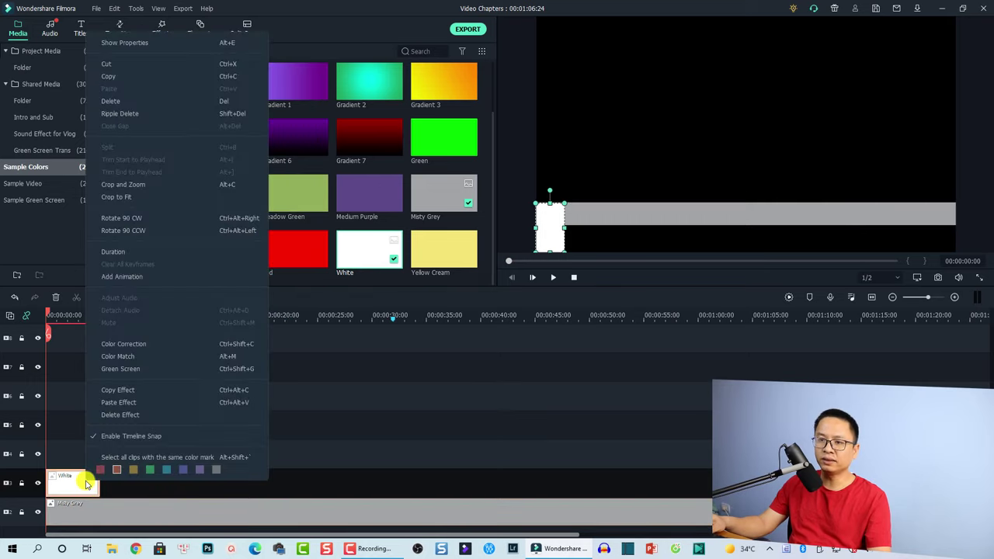
left_click(111, 404)
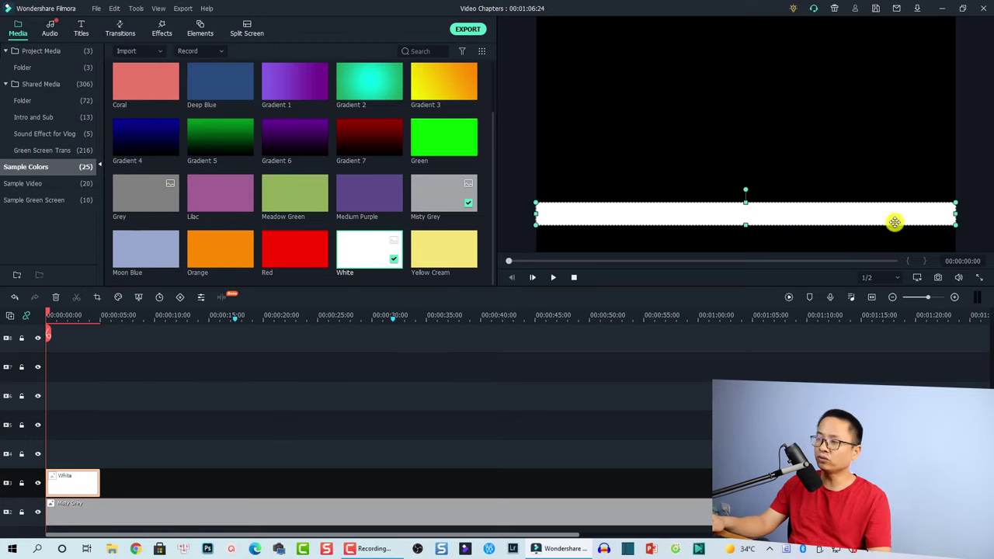
- Narrow the White clip into a thin full-height divider and place it about 30% of the way along the grey bar
left_click_drag(942, 213, 545, 227)
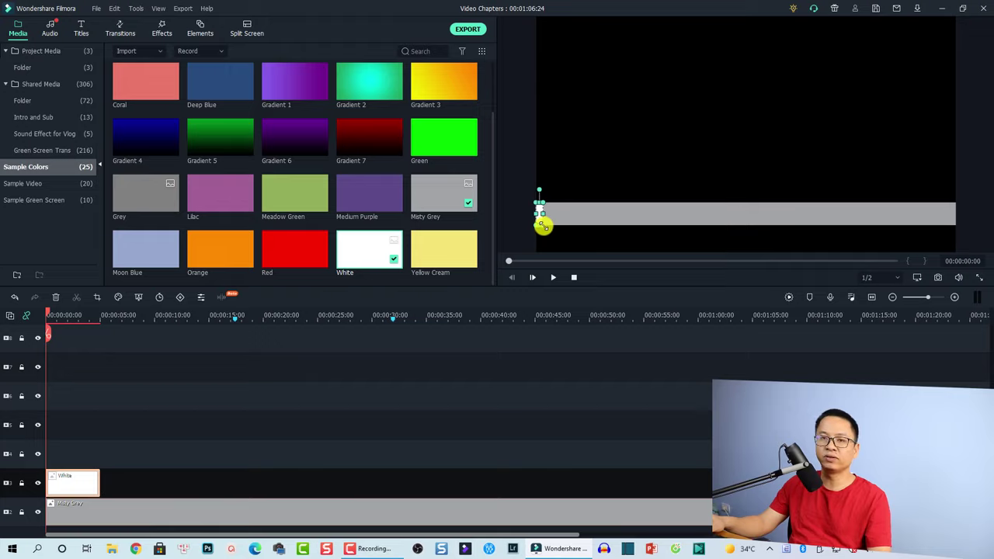
left_click_drag(538, 220, 664, 224)
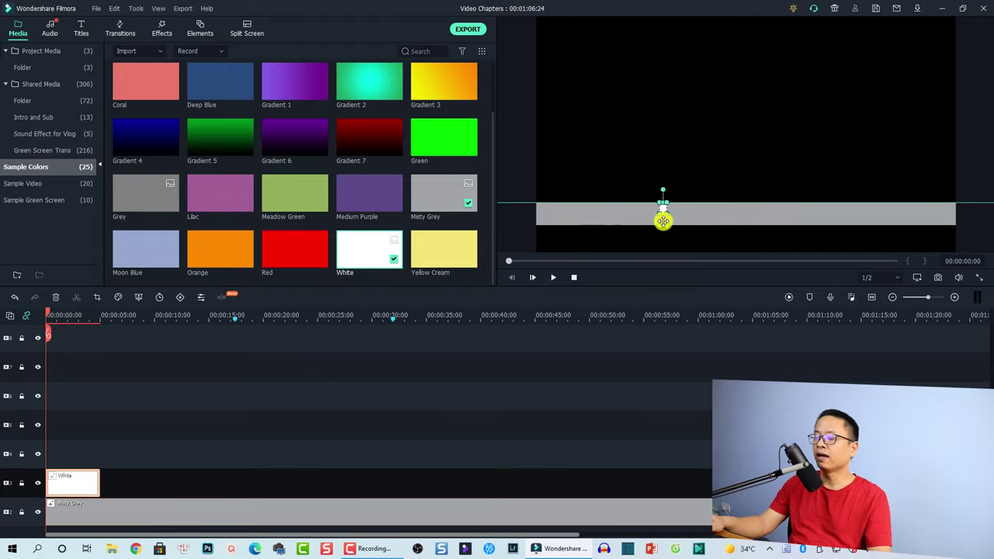
left_click(592, 233)
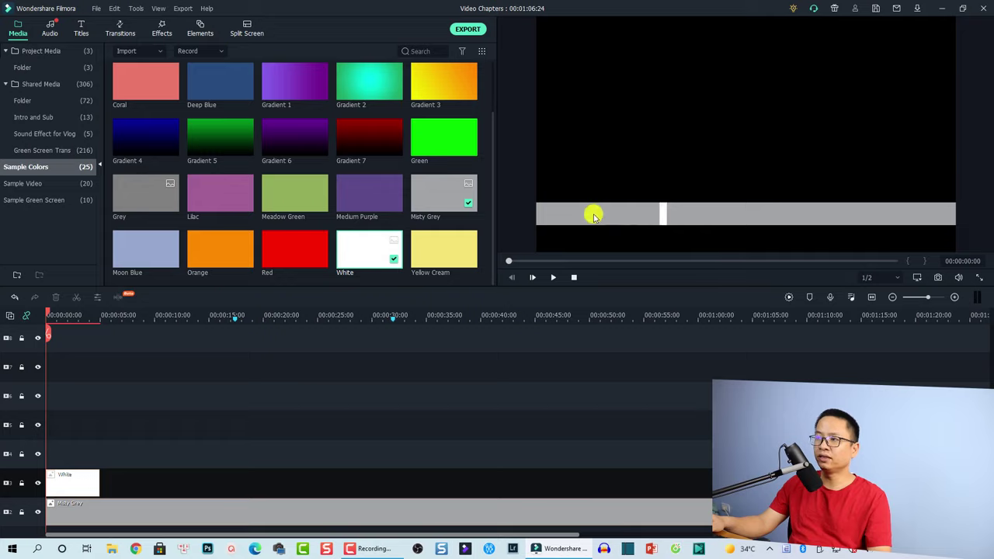
left_click(593, 216)
left_click(170, 442)
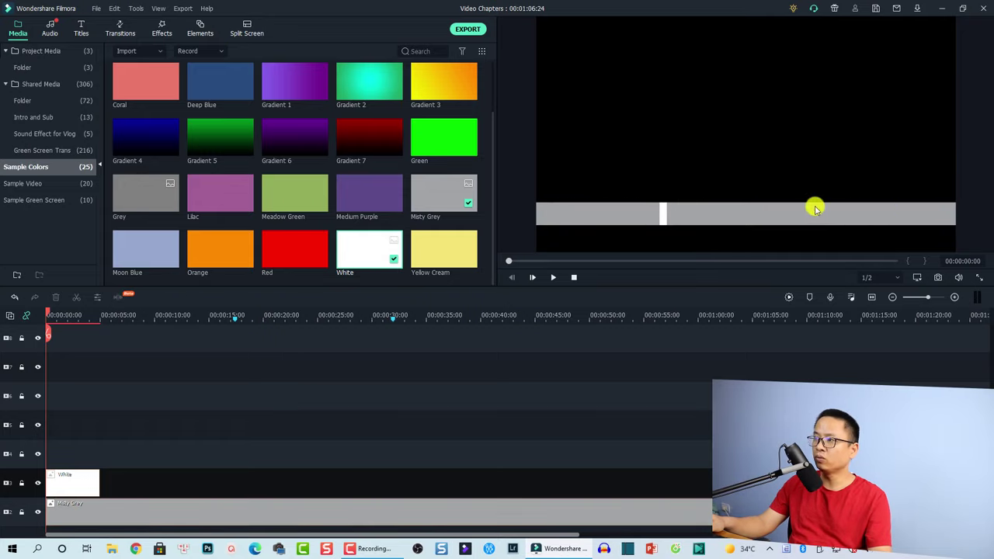
- Copy the White divider clip onto tracks 4 and 5 at the start of the timeline, locking tracks 3 and 4 while pasting
left_click_drag(200, 420, 49, 483)
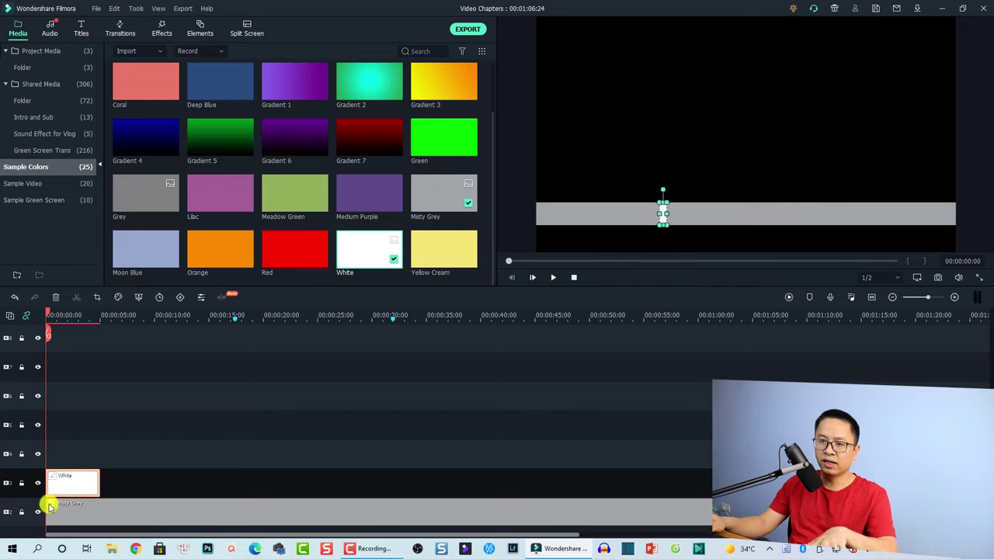
key("ctrl+c")
left_click(22, 483)
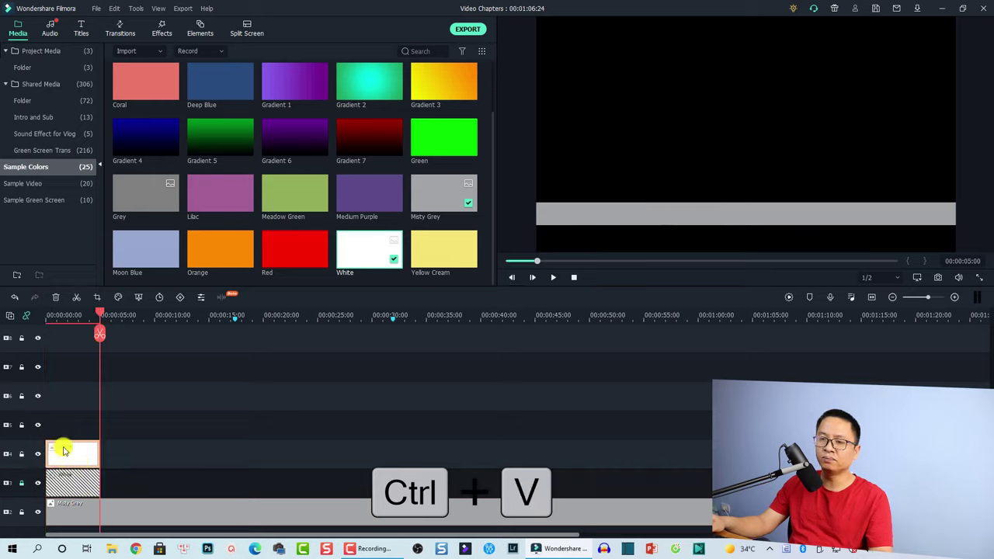
left_click(21, 453)
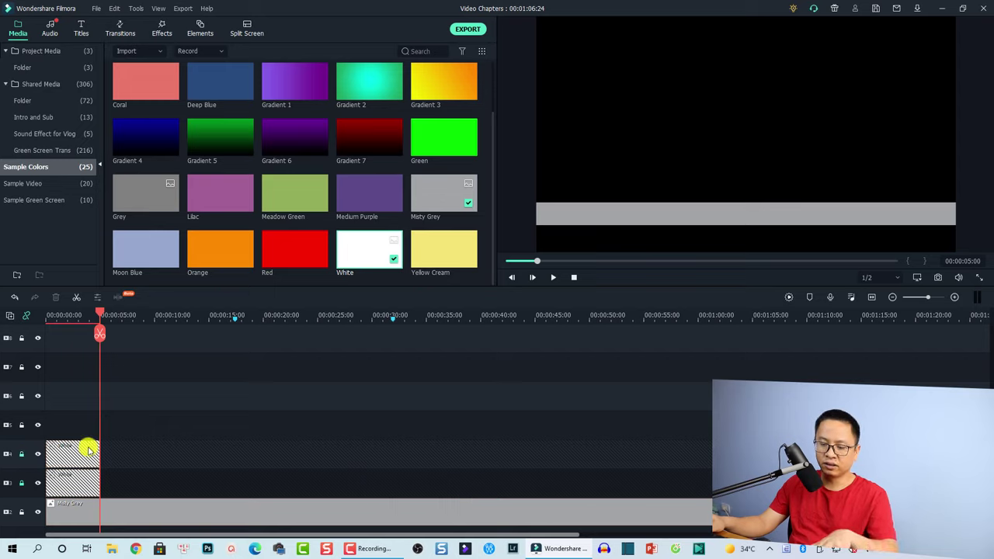
key("ctrl+v")
left_click_drag(115, 427, 78, 419)
- Move the track 5 divider toward the bar's middle, then unlock track 4 and move its divider near the bar's right end
left_click(67, 318)
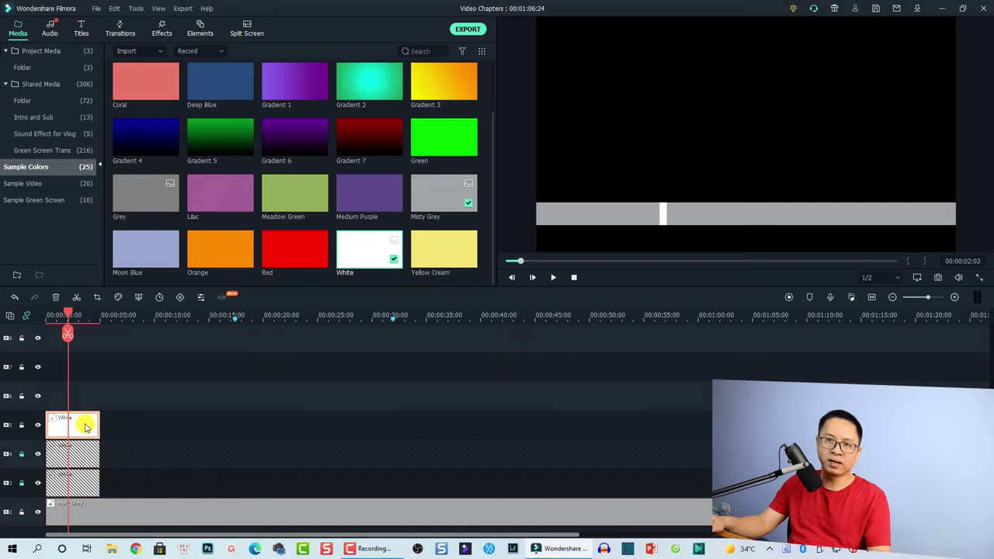
left_click(662, 217)
left_click_drag(665, 217, 788, 218)
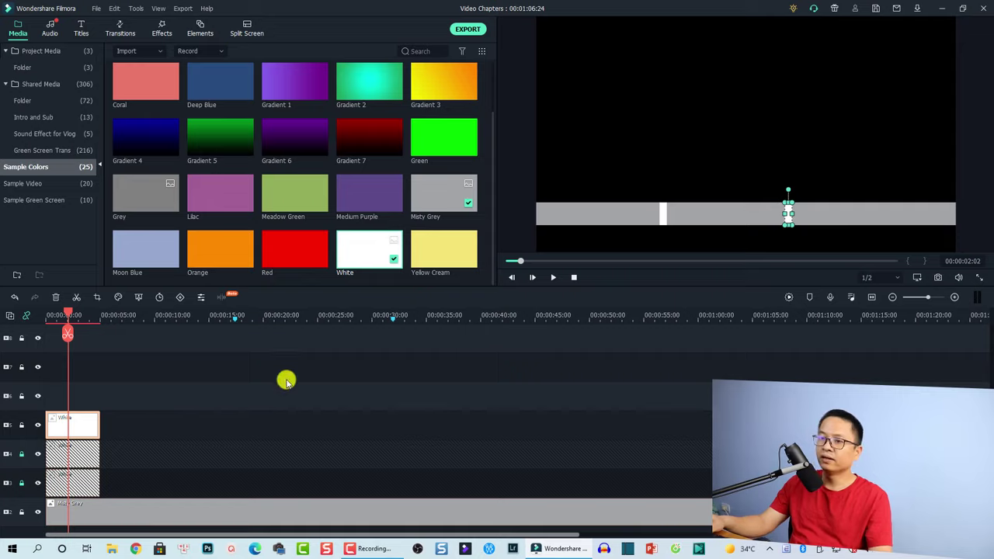
left_click(23, 454)
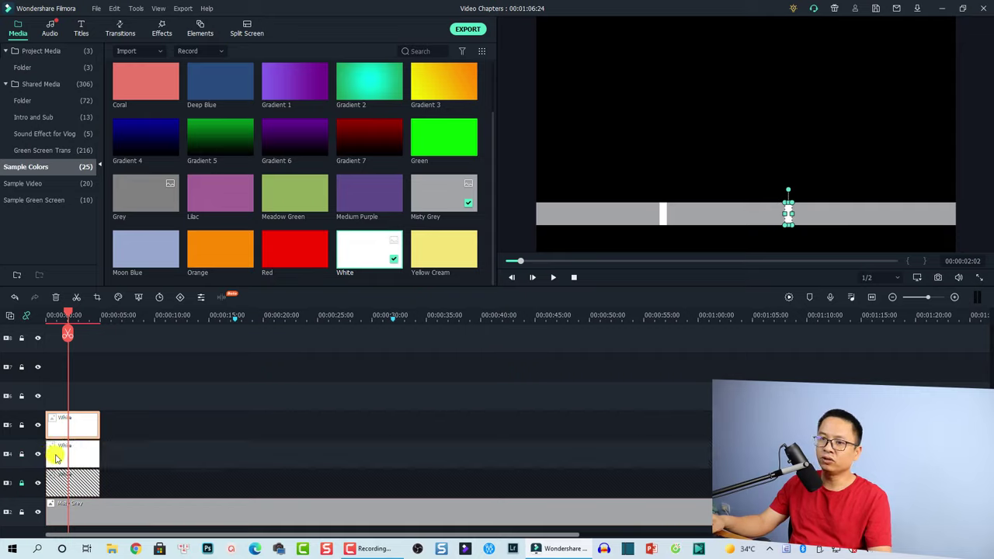
left_click(60, 458)
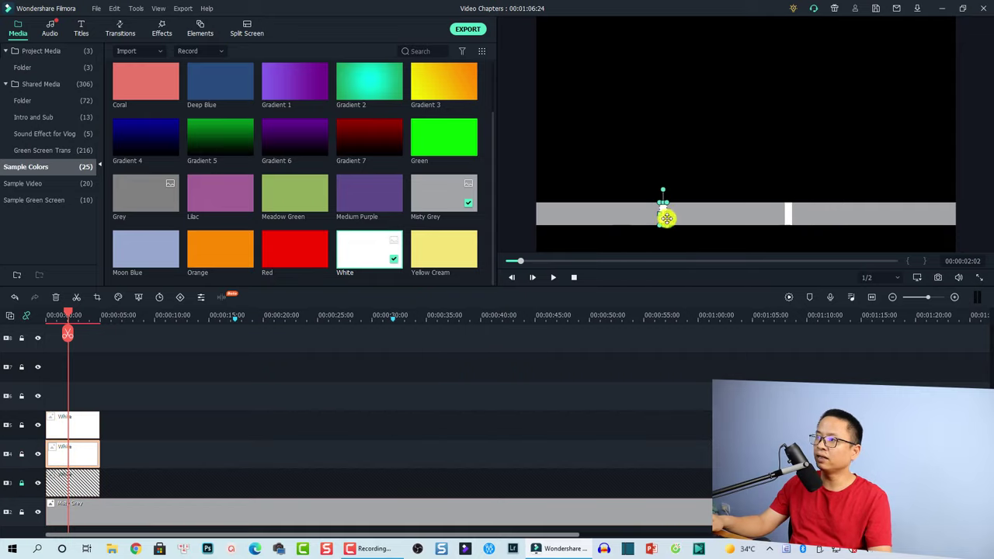
left_click_drag(664, 219, 885, 219)
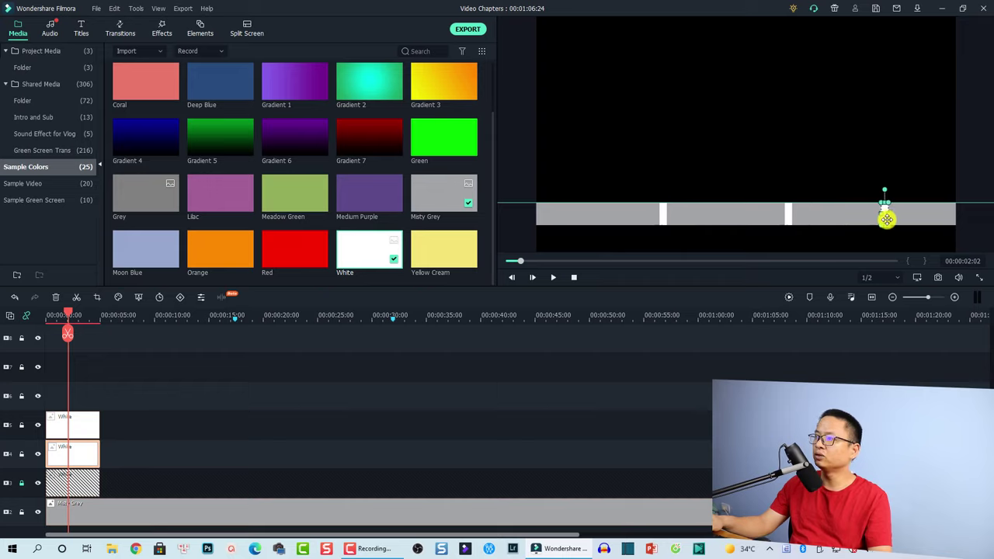
- Shift the middle divider slightly left so it sits midway between the other two, and lock tracks 4 and 5
left_click(788, 216)
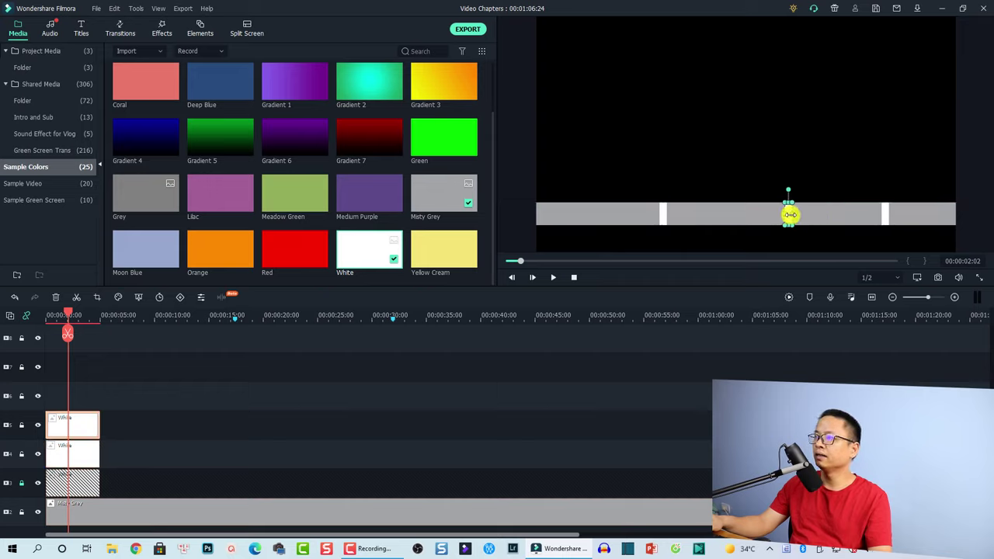
left_click_drag(780, 219, 774, 219)
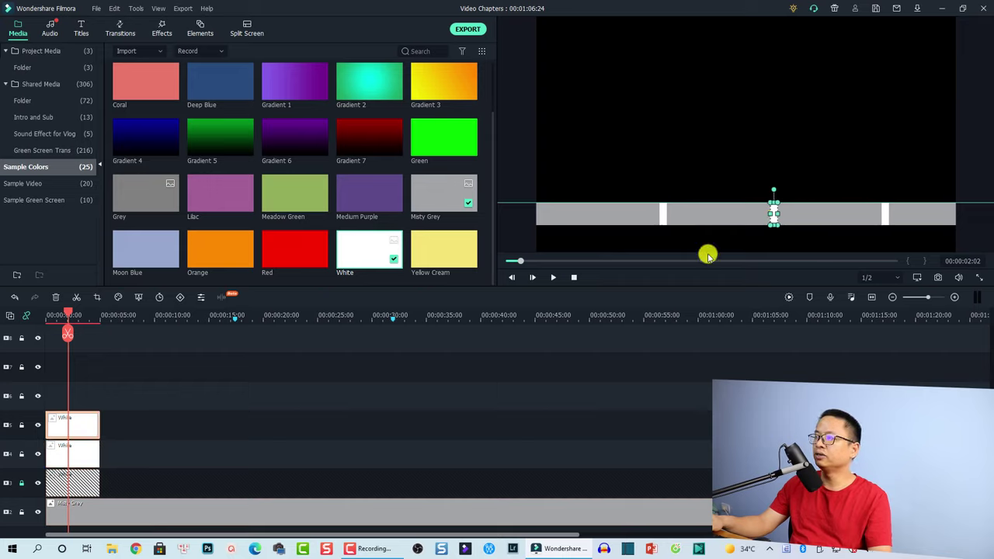
left_click(497, 419)
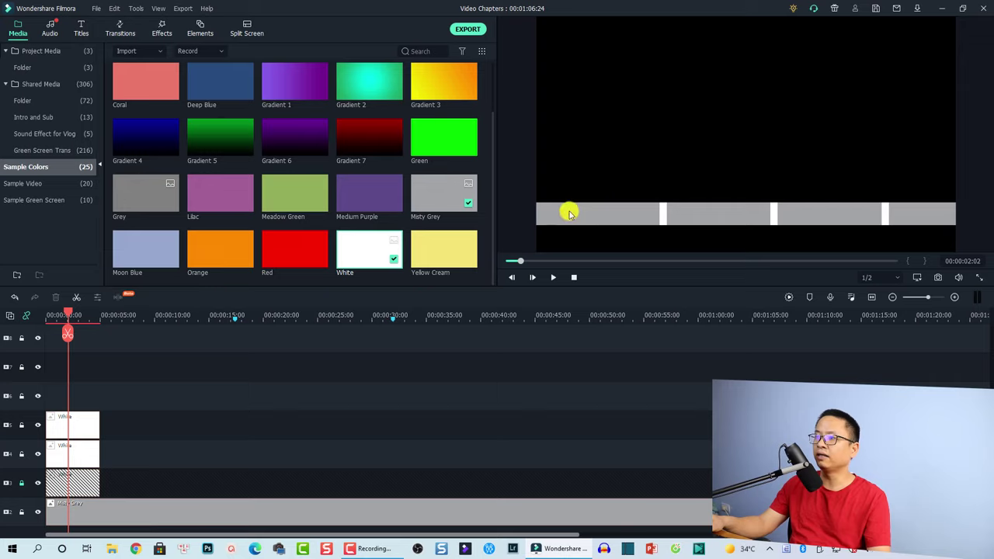
left_click(21, 425)
left_click(21, 454)
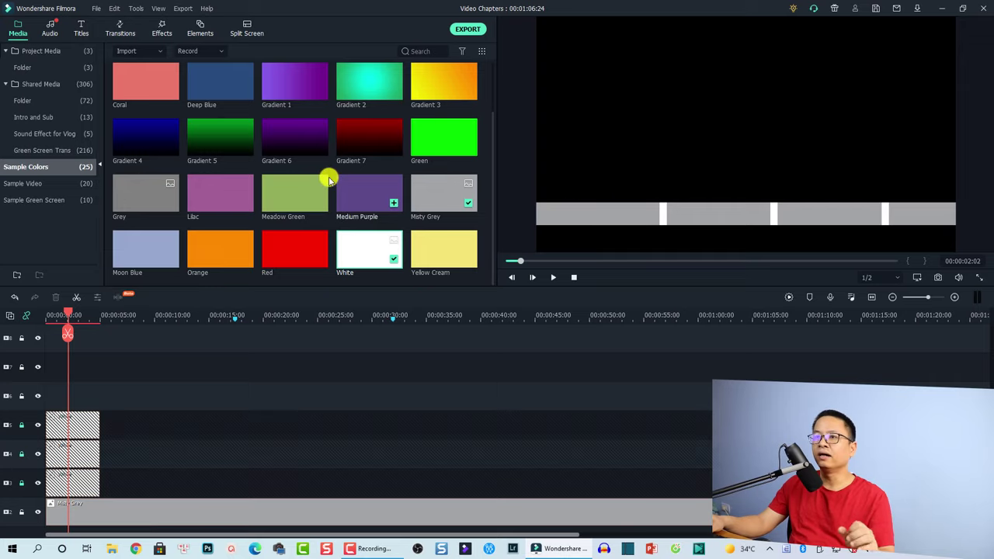
- Add the Default Title at the start of track 6 and change its text to INTRO
left_click(79, 31)
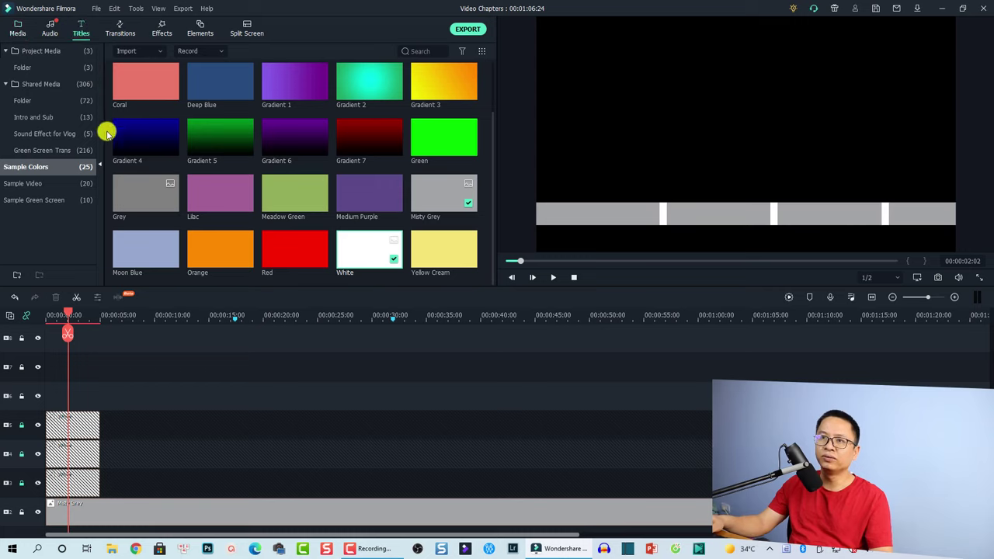
left_click(27, 121)
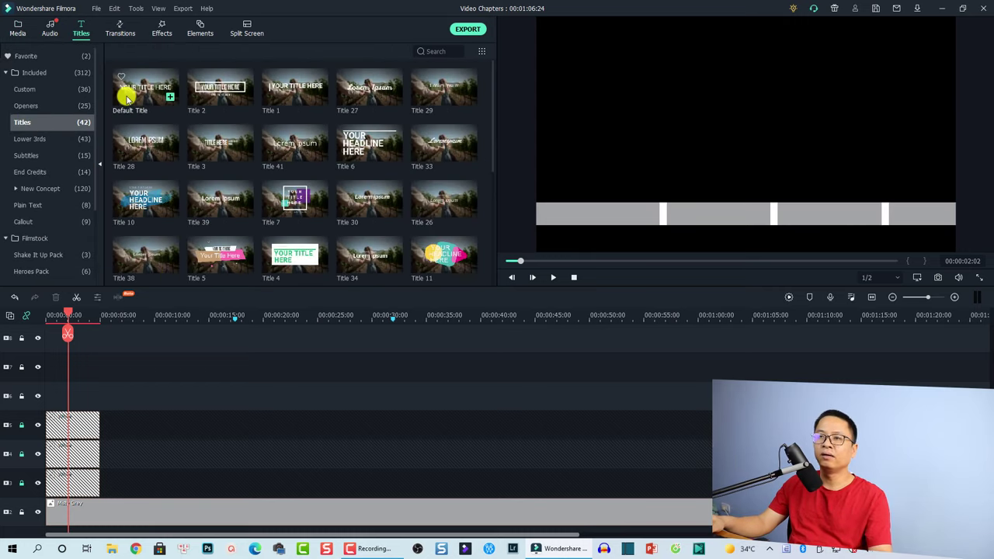
left_click_drag(129, 98, 75, 405)
left_click(661, 140)
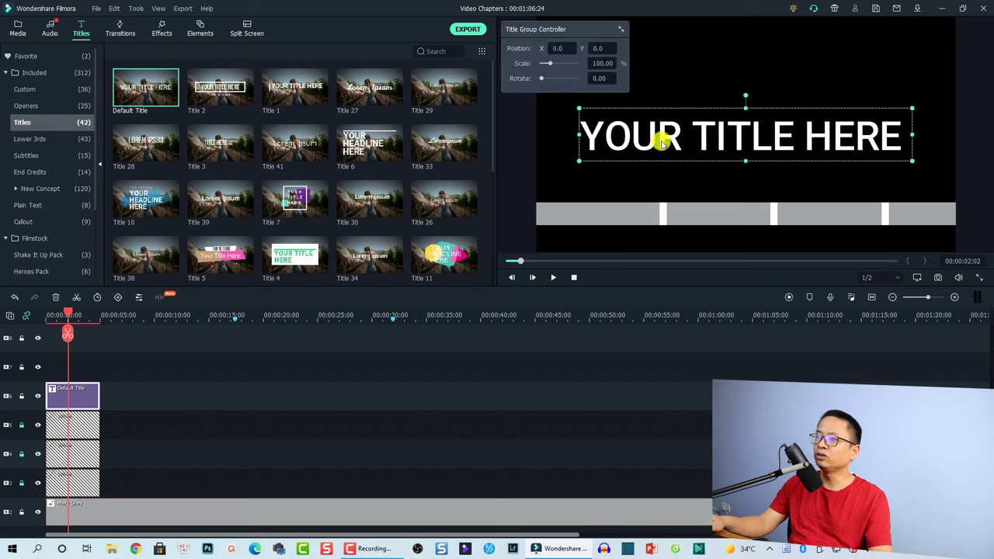
double_click(664, 143)
type("INTRO")
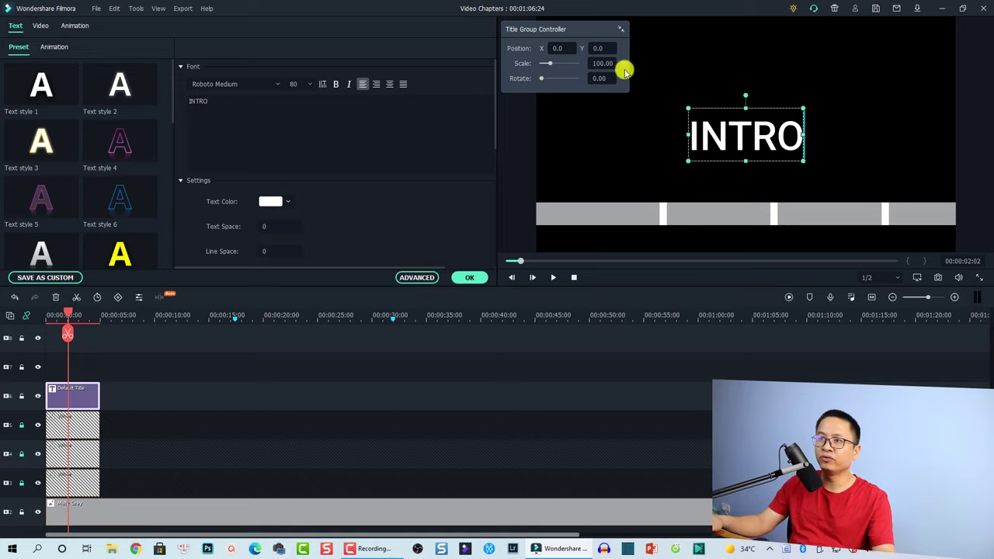
- Set the INTRO title's font to Bebas Neue at size 40 and centre it on the bar's first segment
left_click(245, 87)
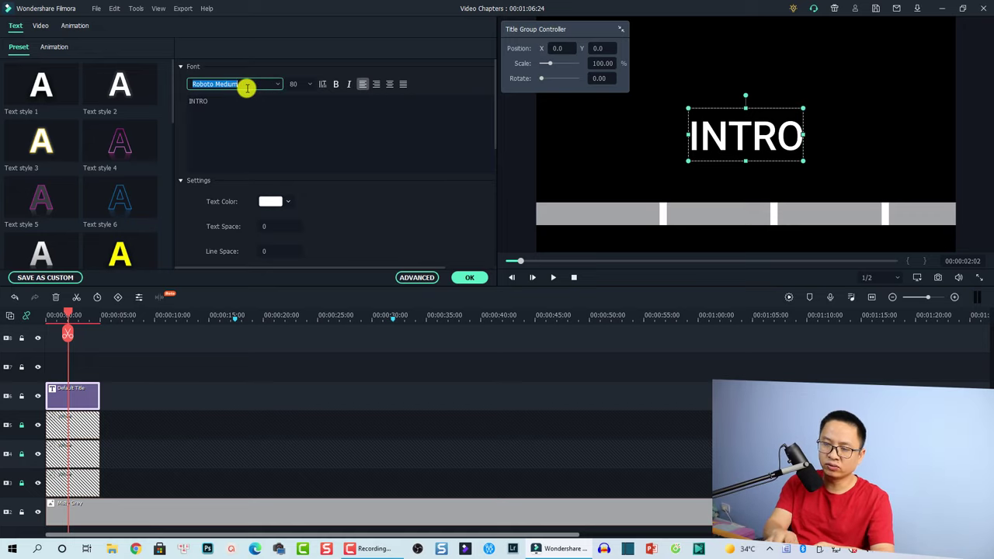
key("Return")
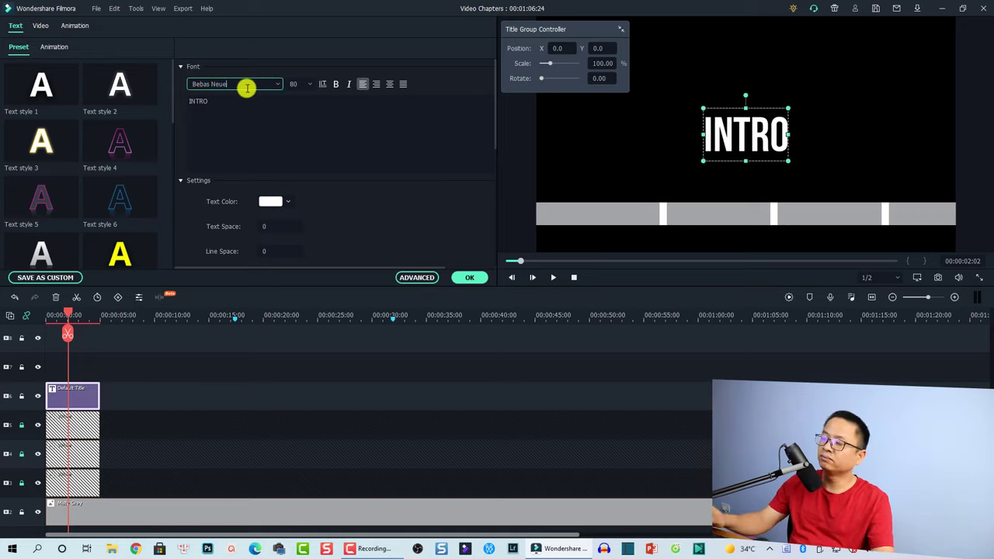
left_click(300, 84)
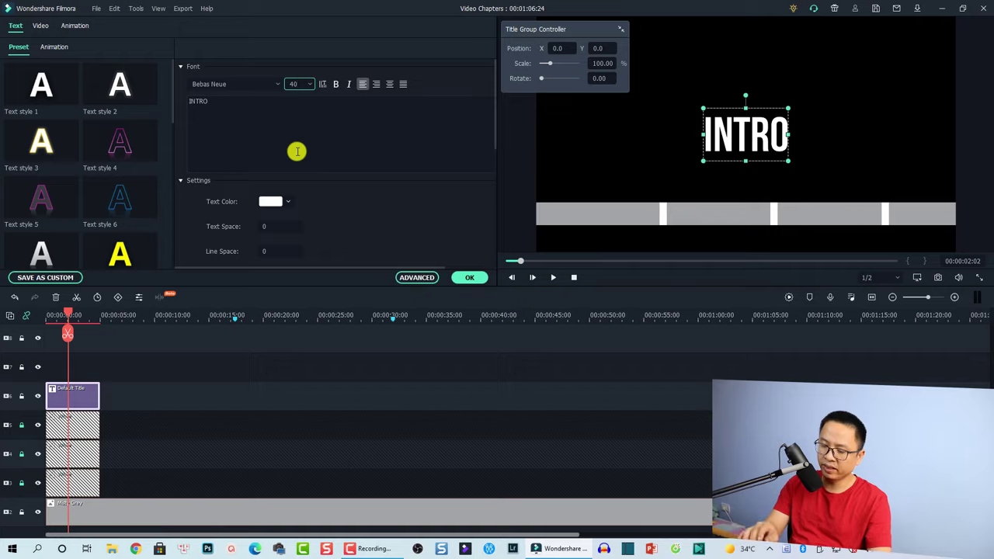
key("Return")
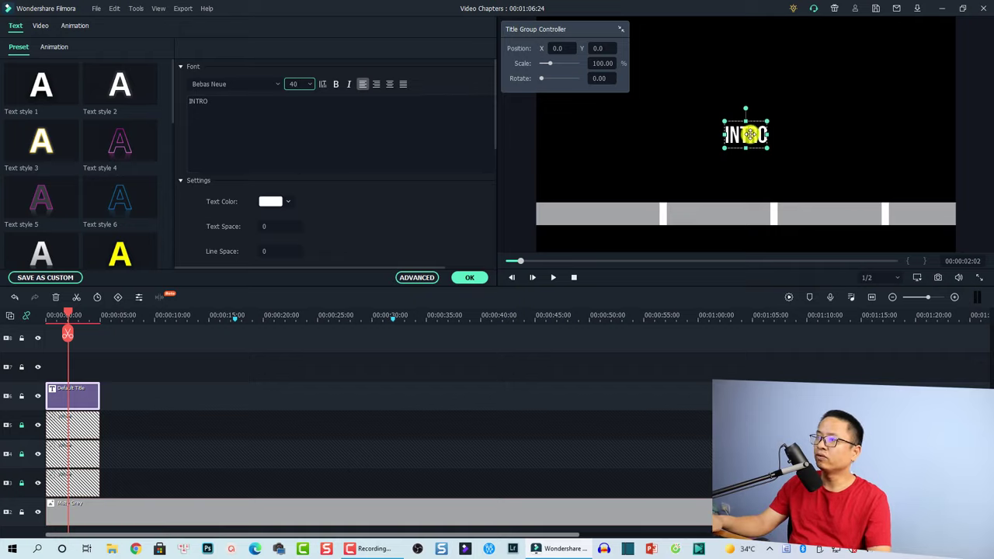
left_click_drag(749, 135, 601, 214)
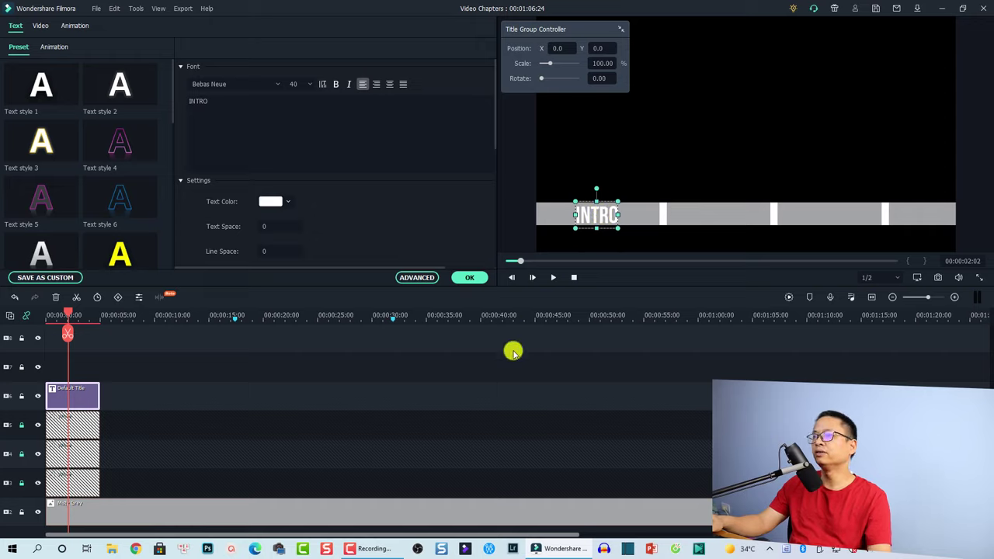
left_click(617, 241)
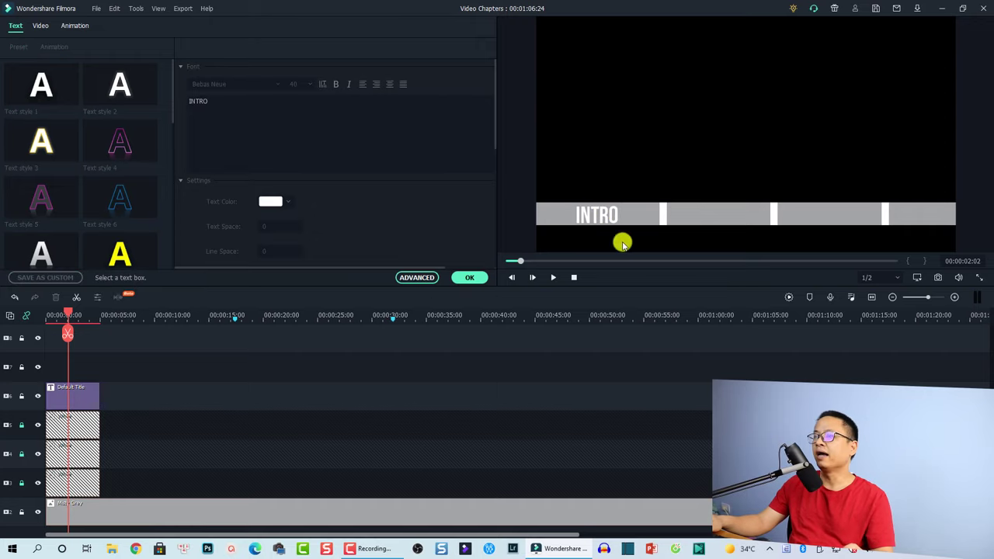
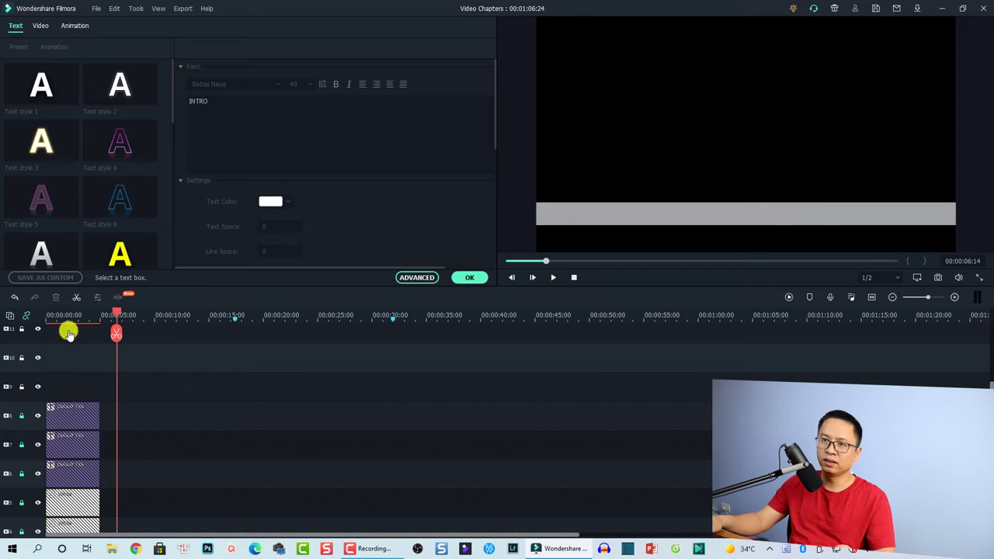
- Paste another copy of the INTRO title at the start of track 9 and move its text onto the bar's last segment
key("ctrl+v")
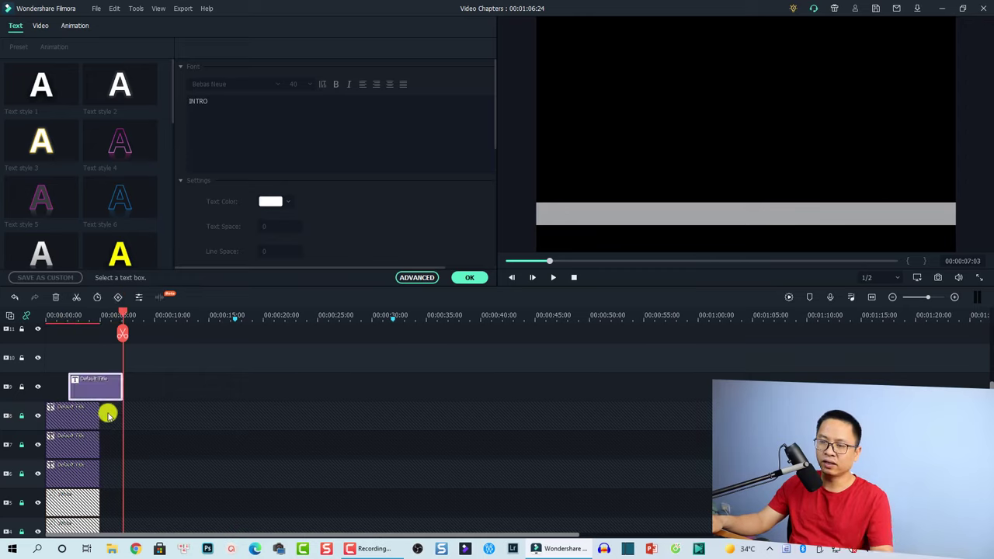
left_click_drag(90, 386, 55, 390)
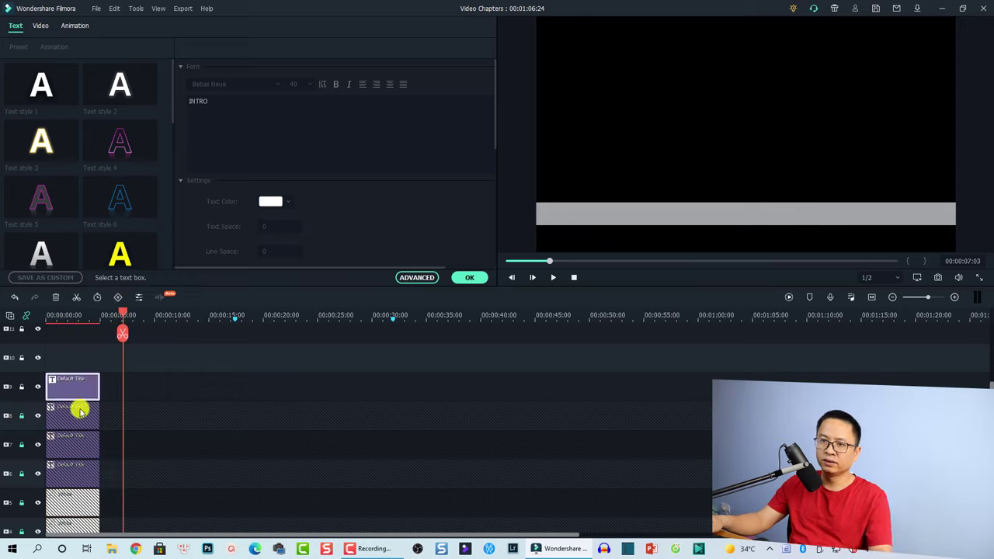
left_click(67, 326)
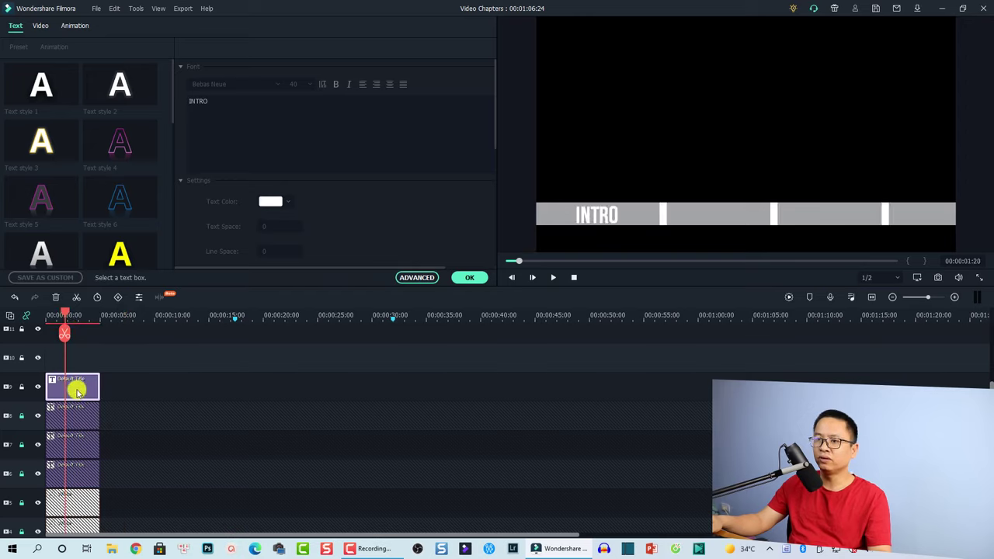
left_click(594, 220)
left_click(602, 217)
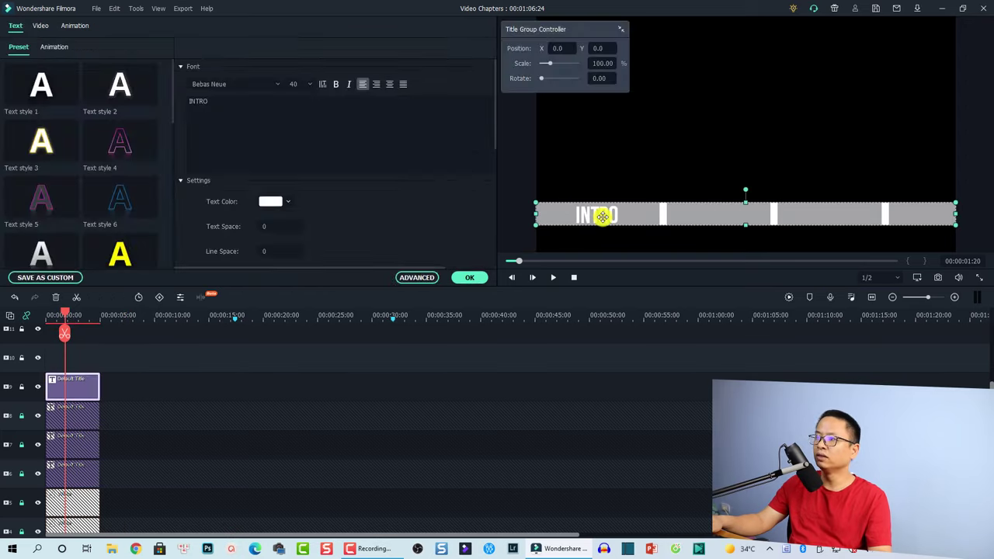
left_click_drag(596, 217, 921, 216)
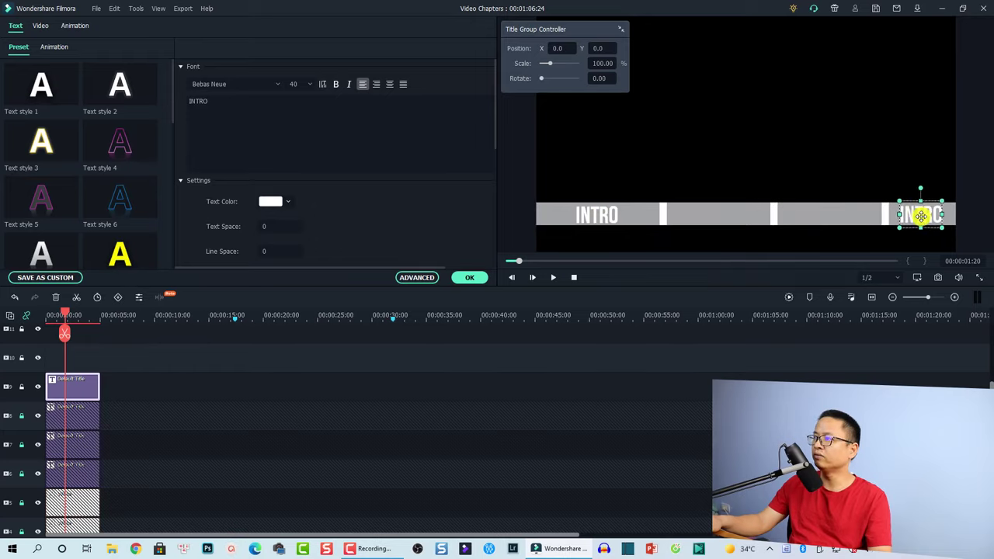
- Change the last segment's title text to Final, lock track 9 and unlock track 8
left_click(337, 145)
key("ctrl+a")
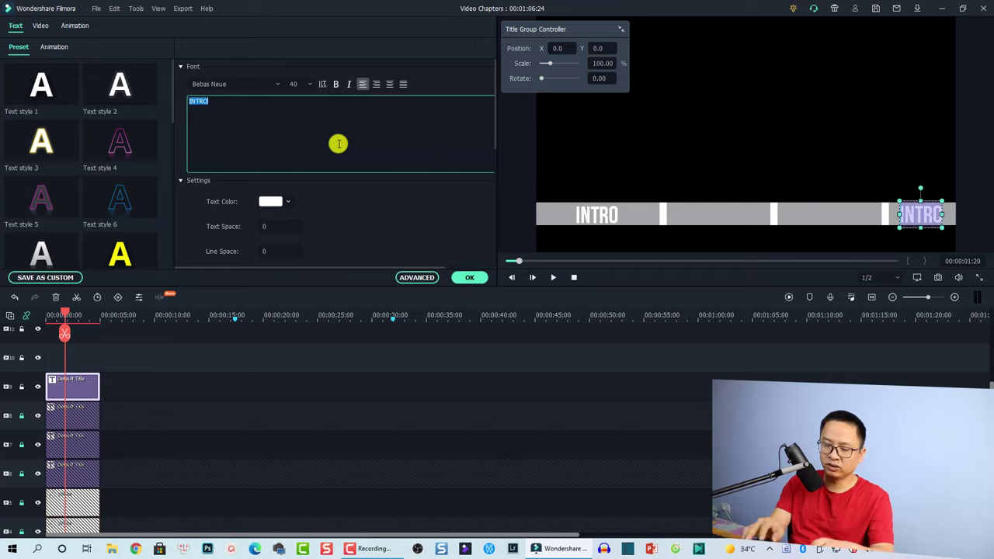
type("Final")
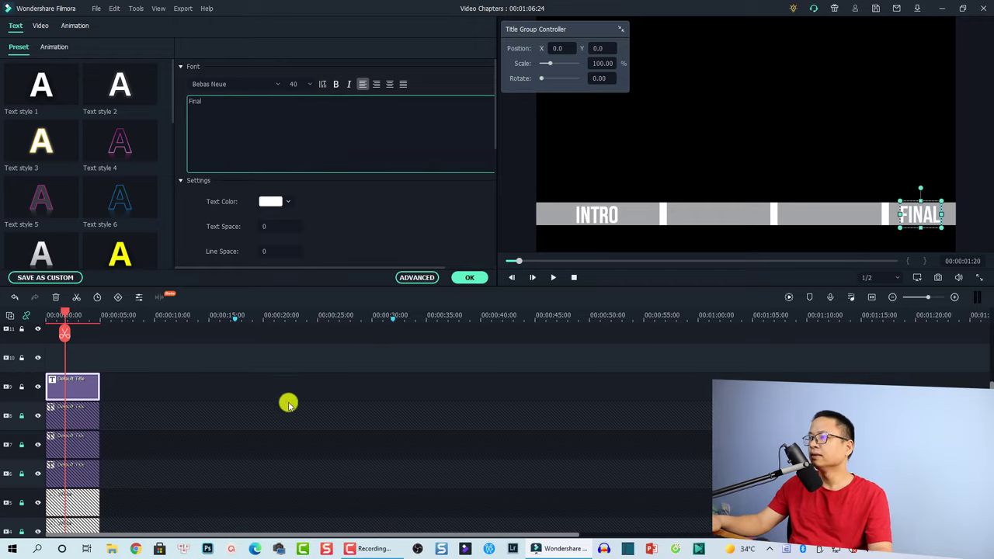
left_click(22, 417)
left_click(21, 386)
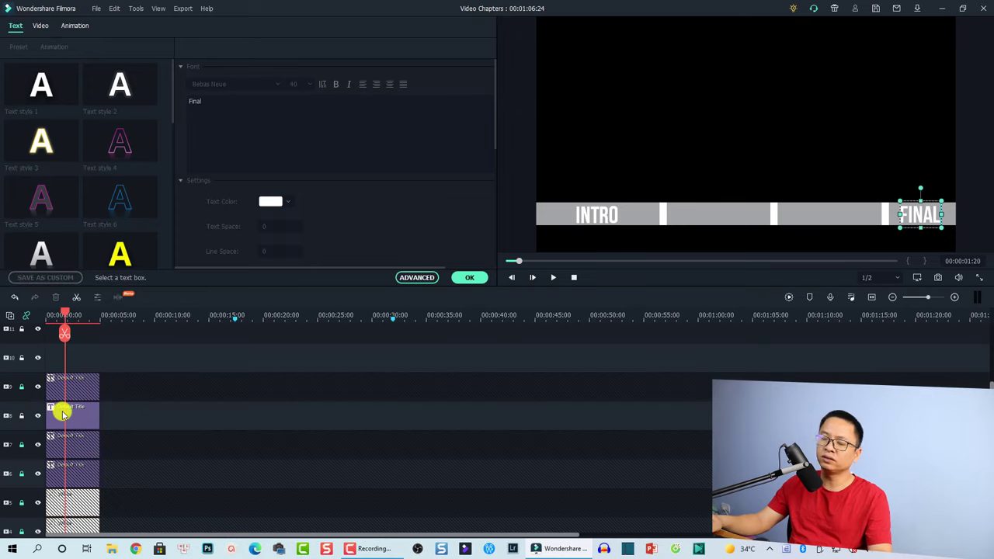
- Move the track 8 title onto the bar's third segment, change its text to PART 2 and lock track 8
left_click(83, 411)
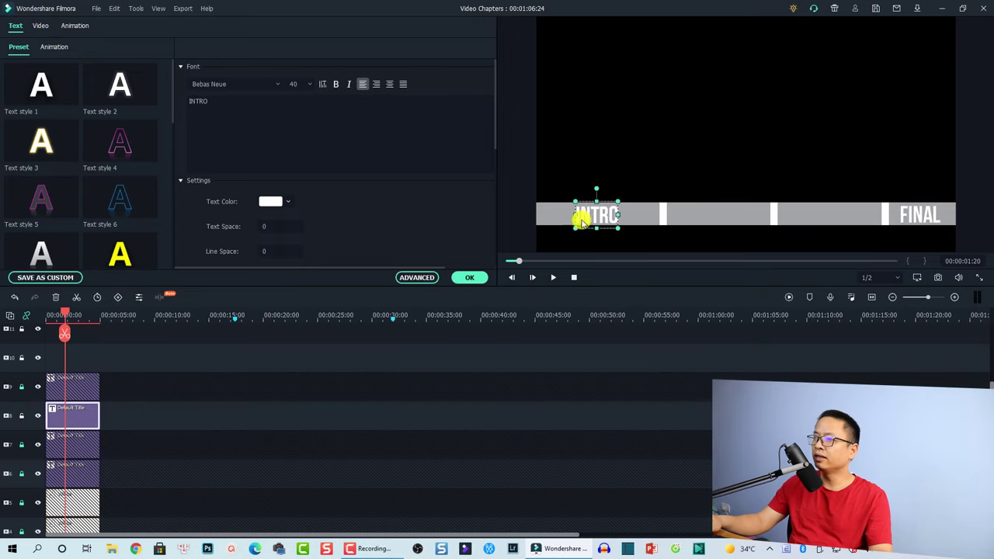
left_click_drag(596, 215, 828, 213)
left_click(384, 108)
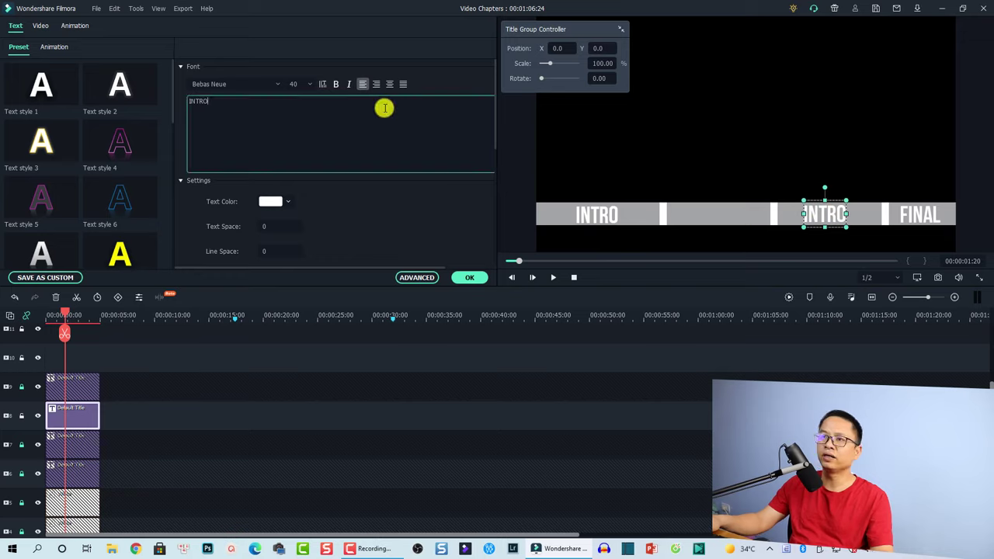
key("ctrl+a")
type("PA")
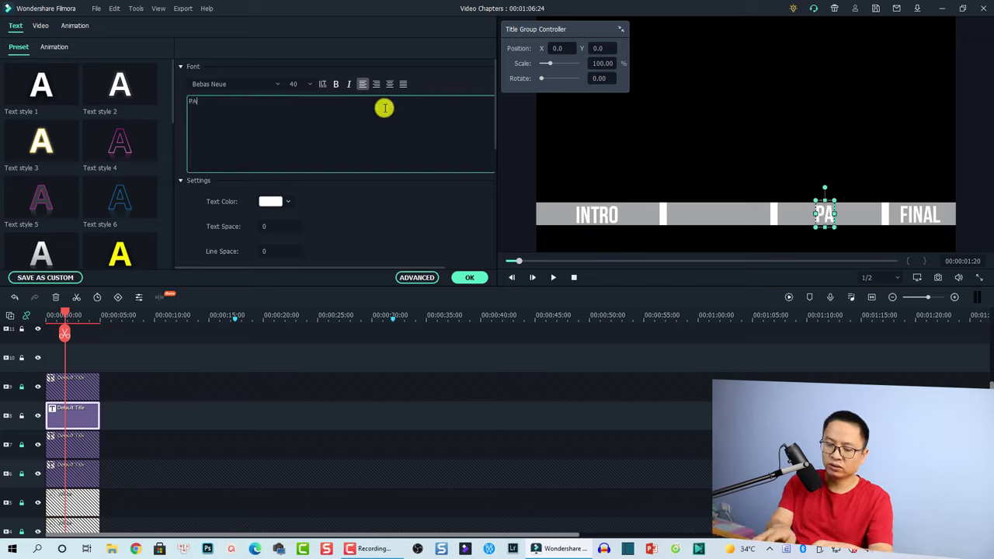
type("RT 2")
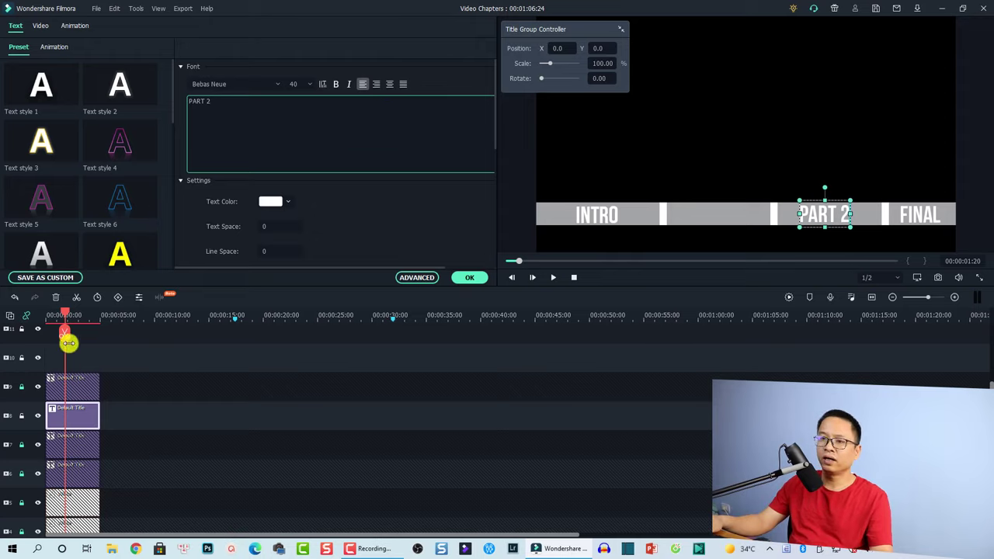
left_click(25, 419)
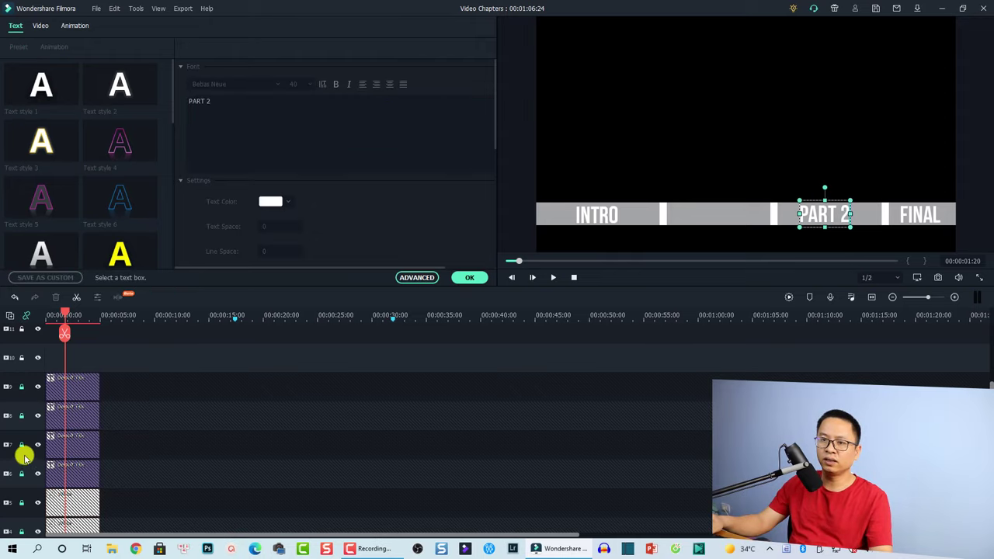
- Move the track 7 title onto the bar's second segment and change its text to PART 1
left_click(65, 446)
left_click(596, 222)
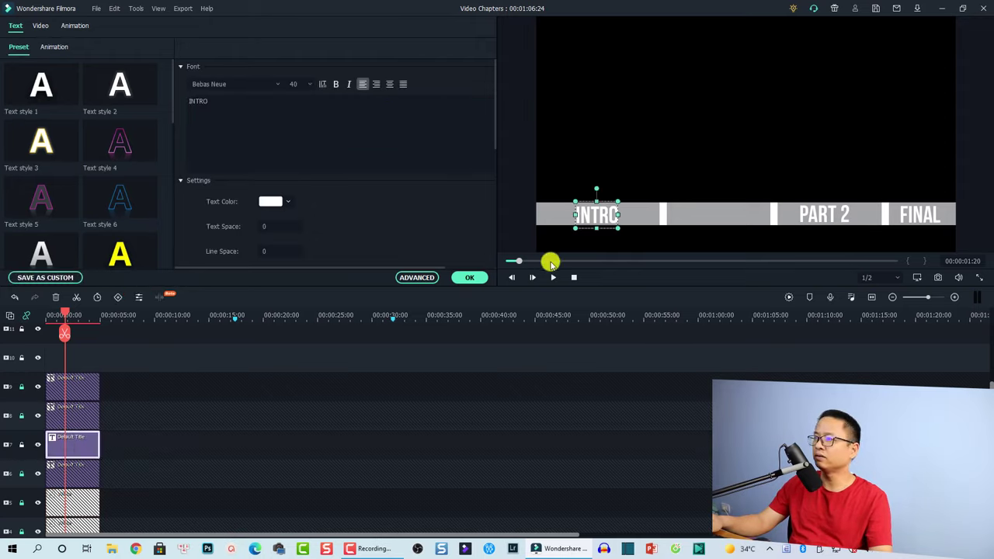
left_click_drag(600, 215, 717, 214)
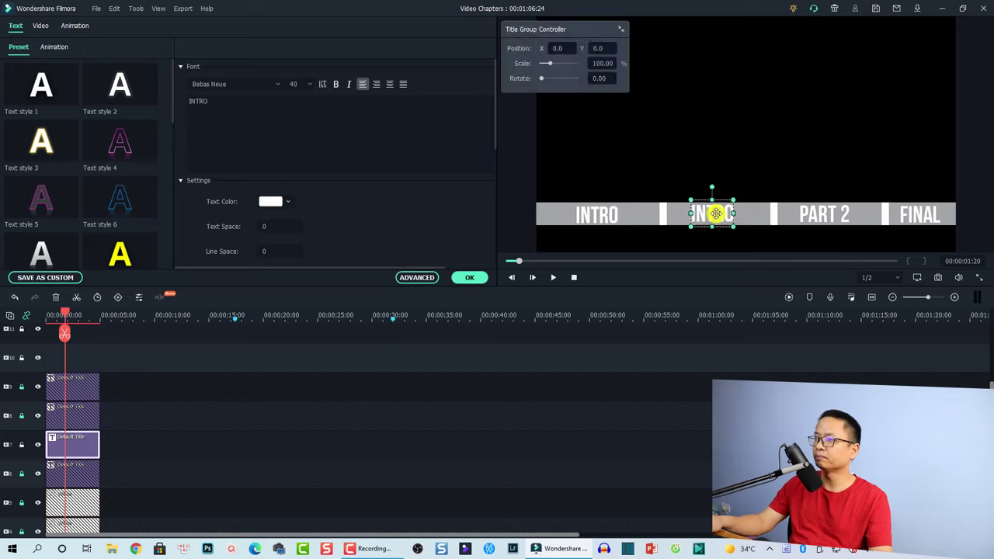
left_click(283, 139)
key("ctrl+a")
type("PART 1")
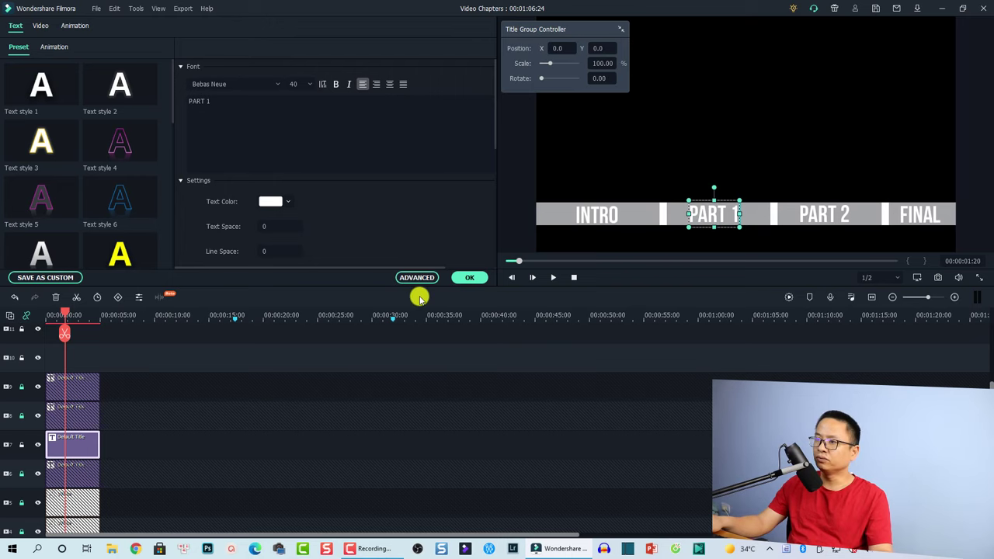
left_click(469, 278)
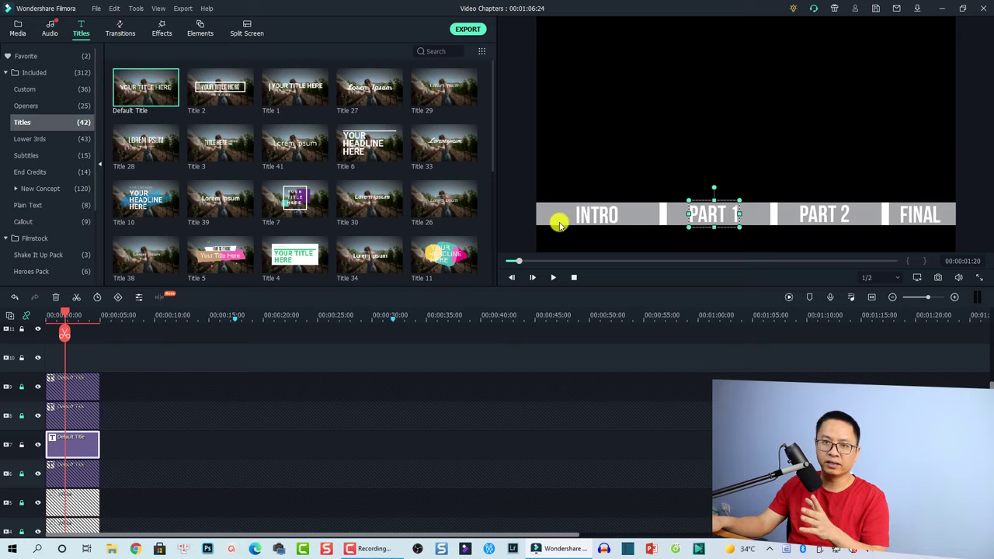
- Unlock the remaining locked title and divider tracks: 3, 4, 5, 6, 8 and 9
scroll(101, 442, "down", 2)
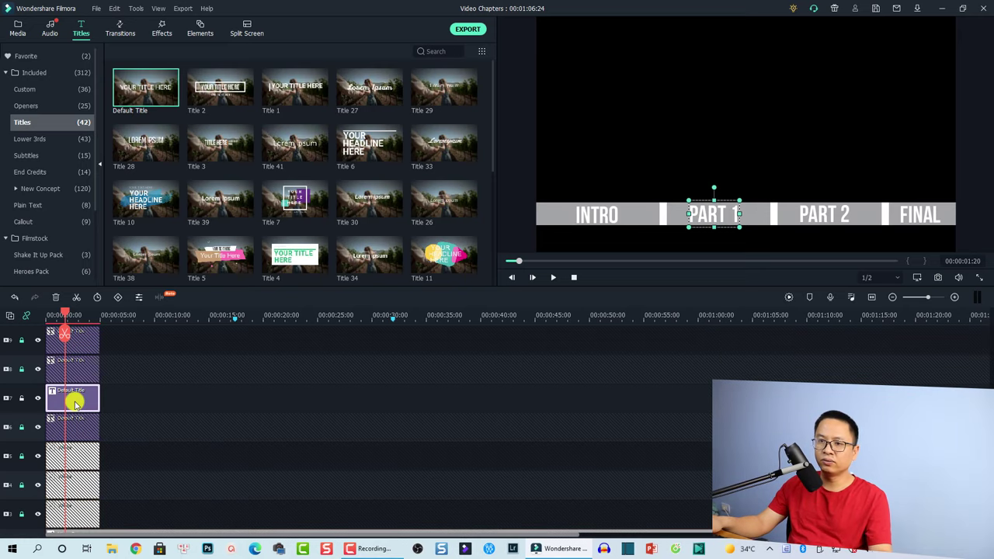
scroll(74, 403, "down", 3)
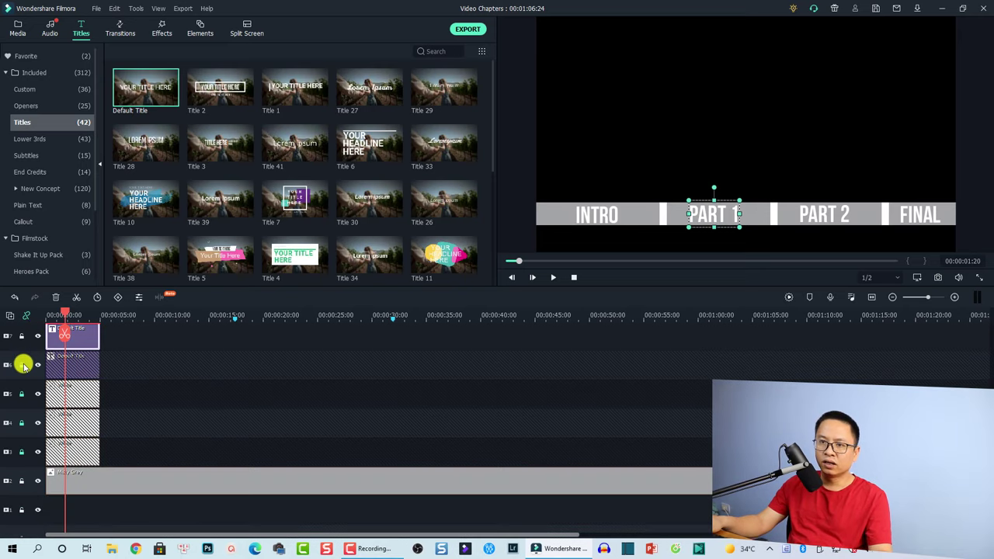
left_click(22, 365)
left_click(23, 393)
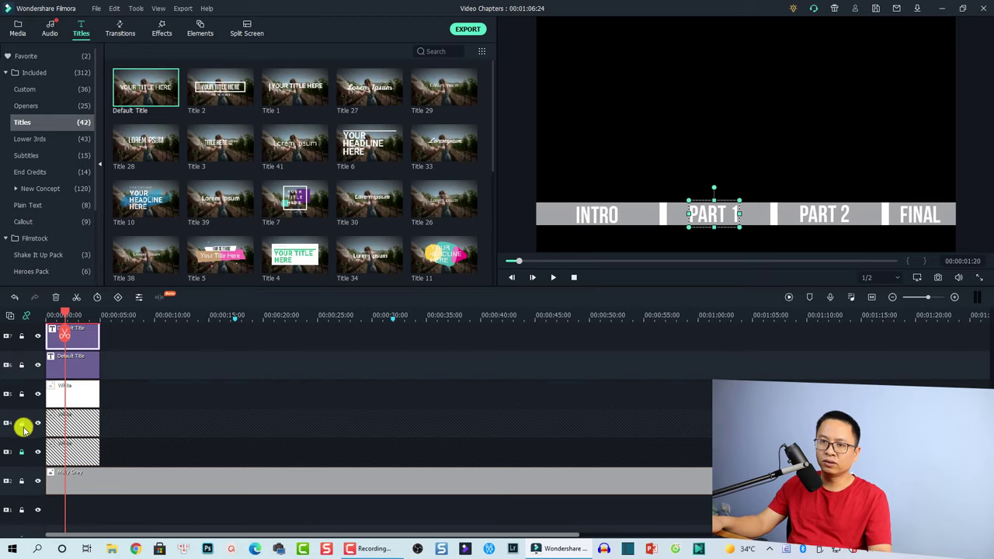
left_click(22, 423)
left_click(22, 452)
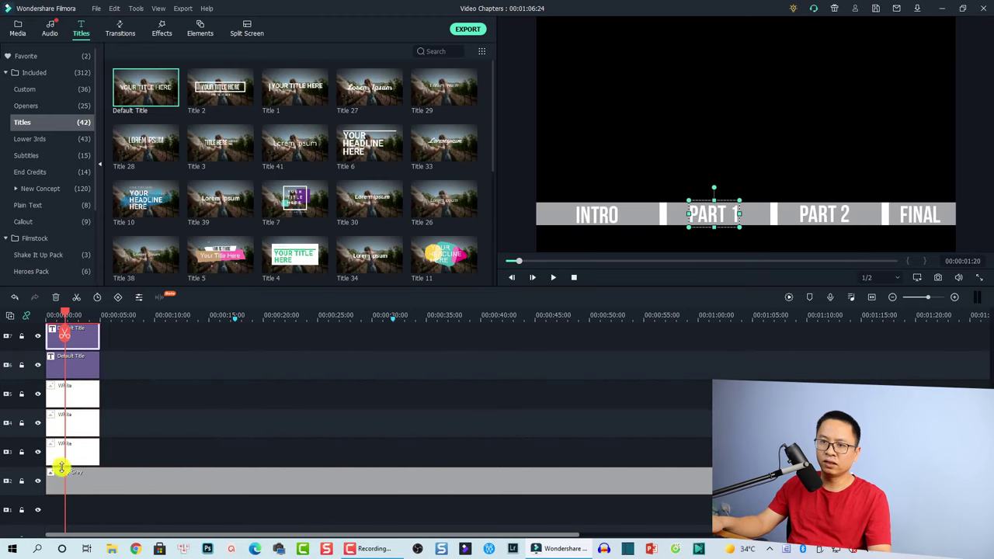
scroll(194, 433, "up", 3)
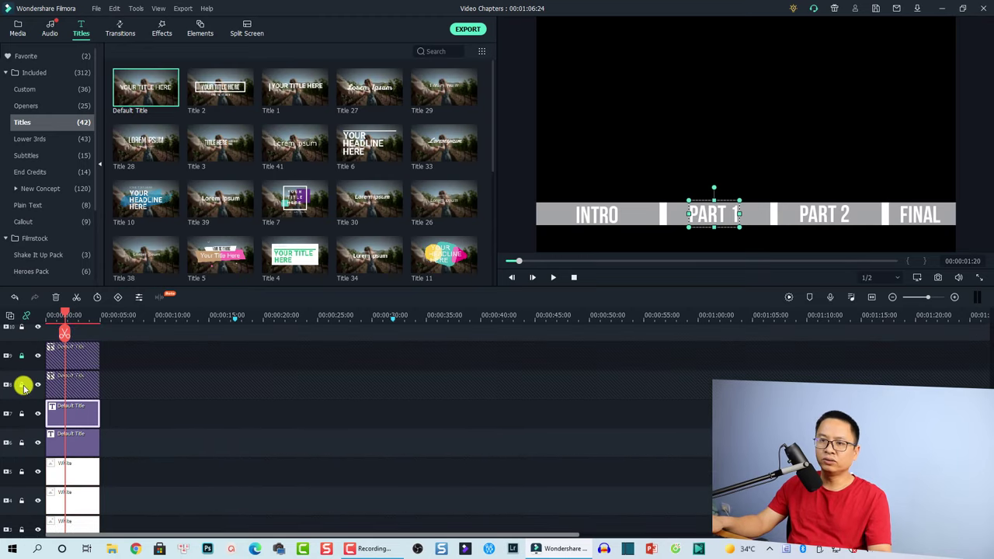
left_click(22, 384)
left_click(20, 355)
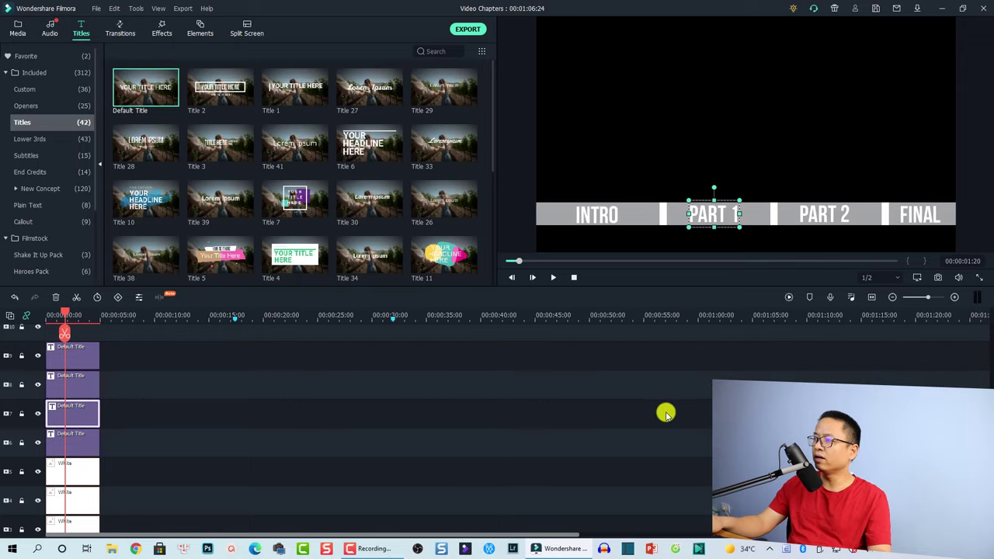
- Extend all four title clips and three White divider clips together to the end of the Misty Grey clip
scroll(131, 371, "up", 1)
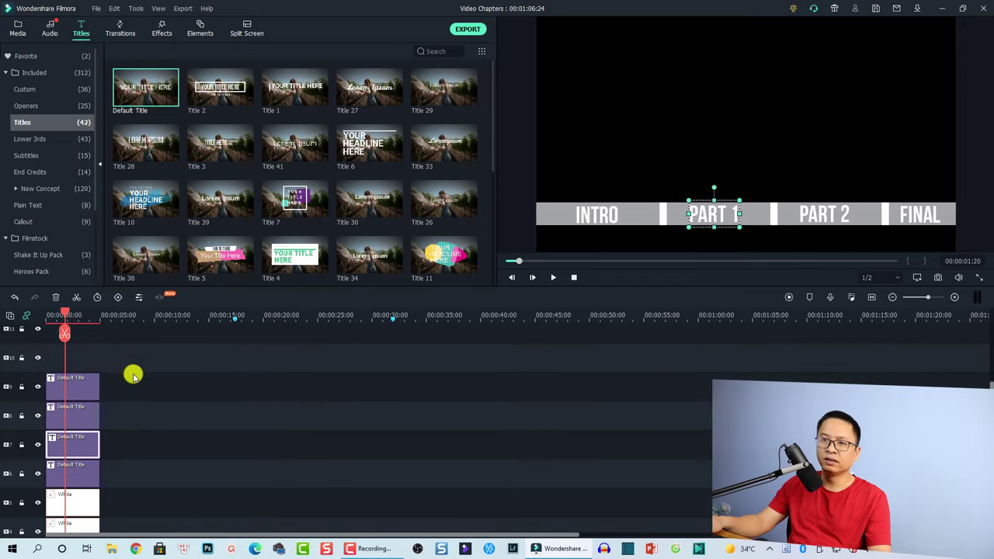
left_click_drag(128, 363, 55, 501)
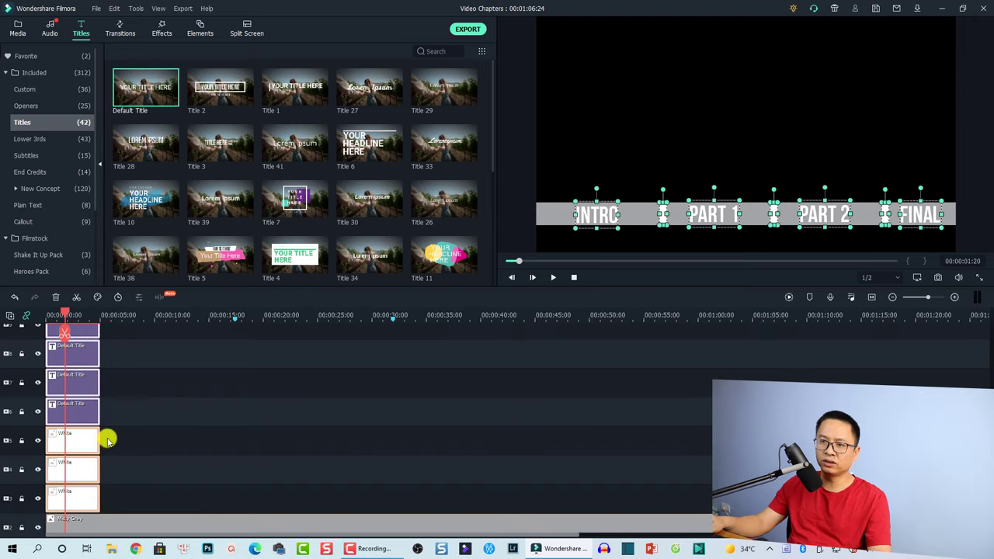
left_click_drag(100, 439, 773, 439)
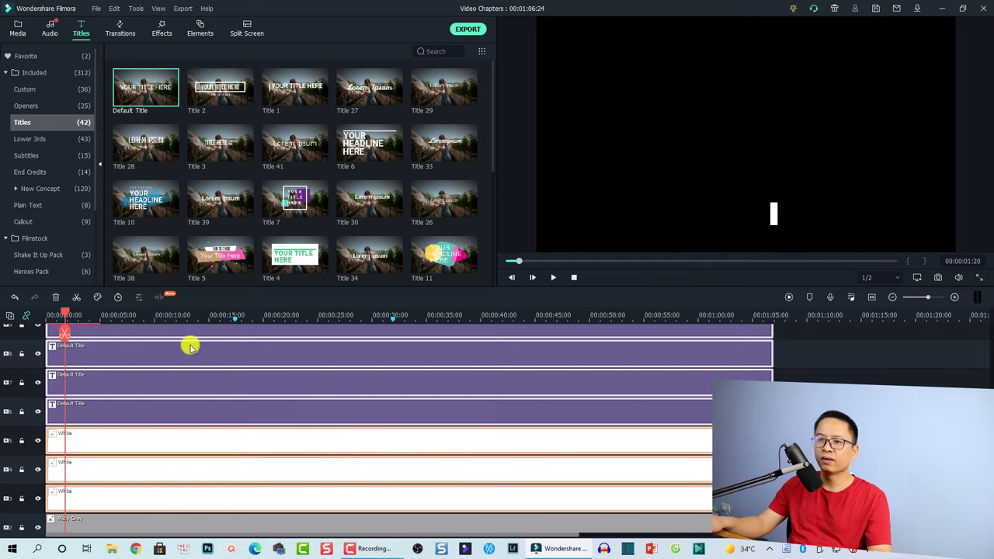
left_click(170, 320)
scroll(264, 442, "up", 5)
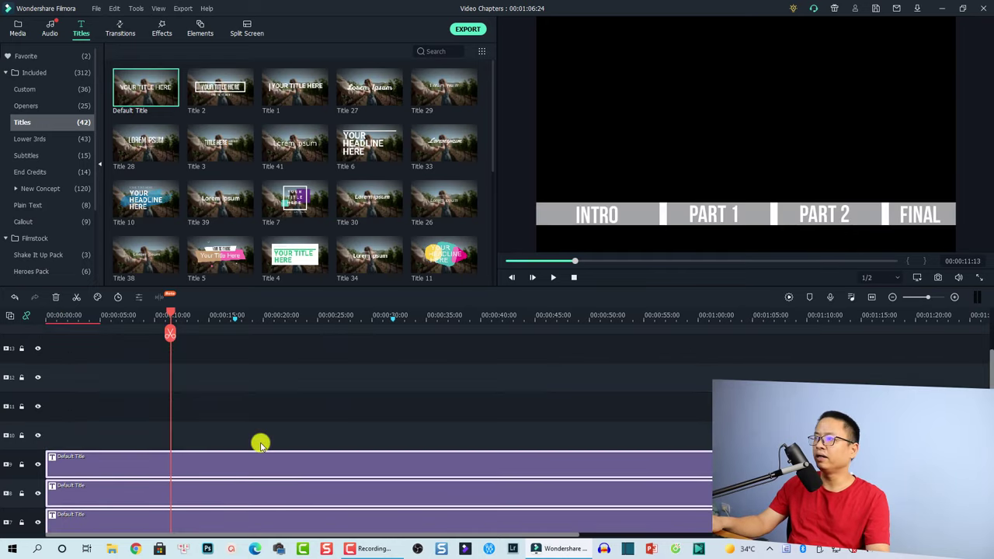
scroll(271, 439, "down", 5)
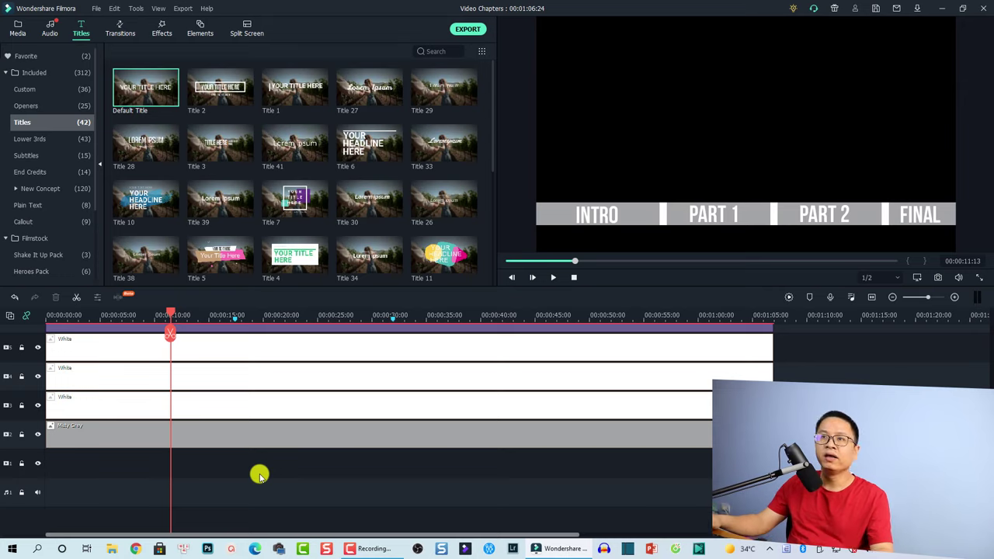
- Add the Deep Blue sample color at the start of track 1 and extend it to the end of the Misty Grey clip
left_click(18, 22)
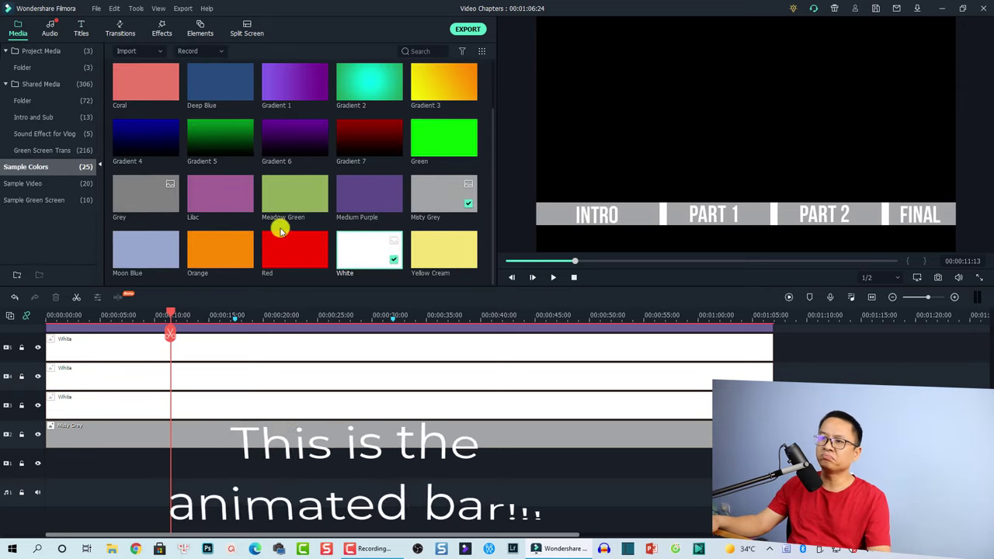
scroll(136, 186, "up", 2)
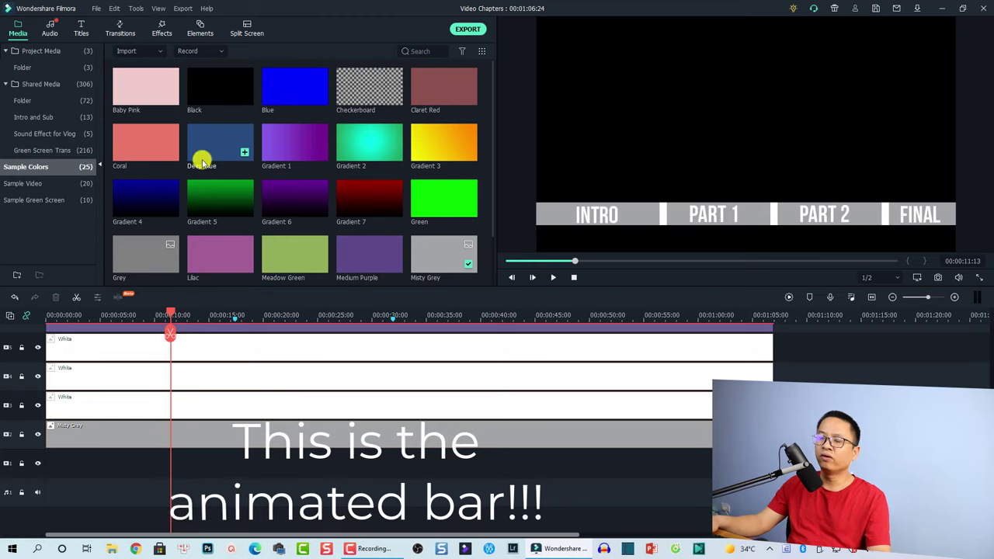
left_click_drag(210, 148, 39, 482)
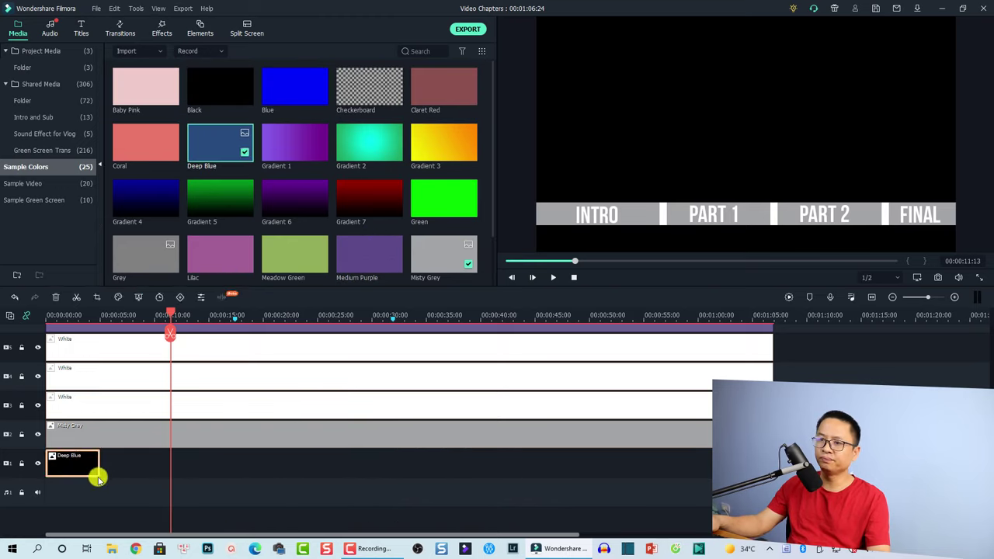
left_click_drag(100, 469, 773, 465)
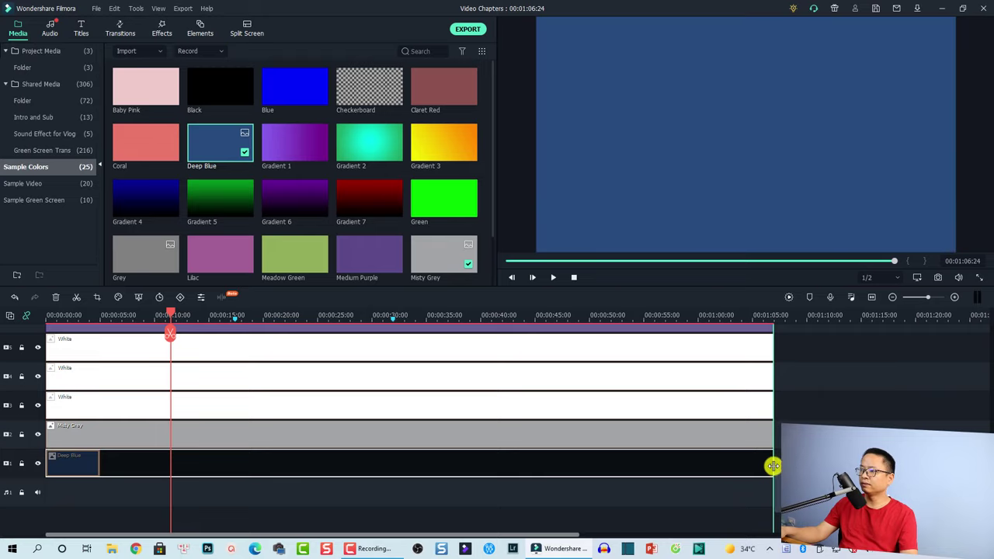
left_click_drag(773, 466, 774, 466)
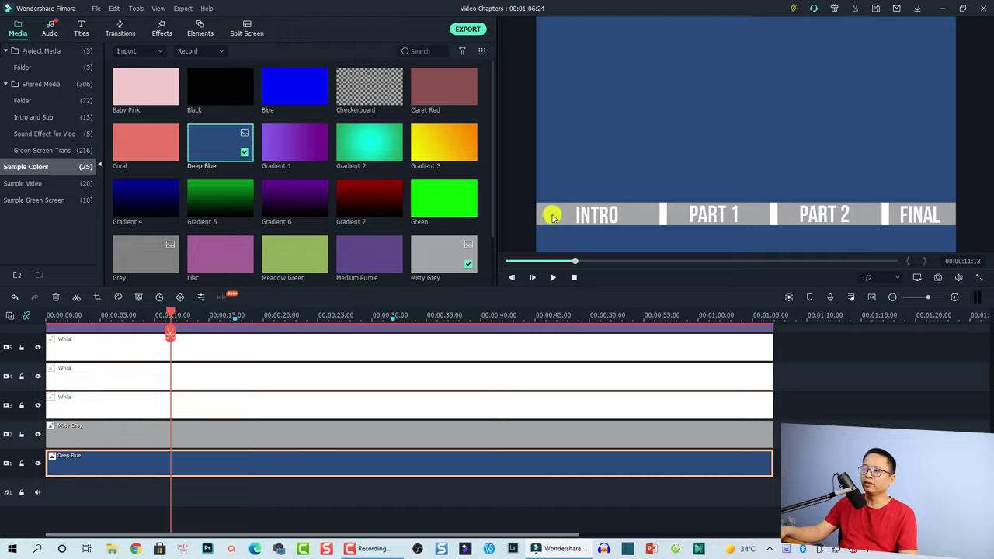
- Copy the Misty Grey clip's effect and paste it onto the Deep Blue clip so it takes the same bar shape
left_click(144, 435)
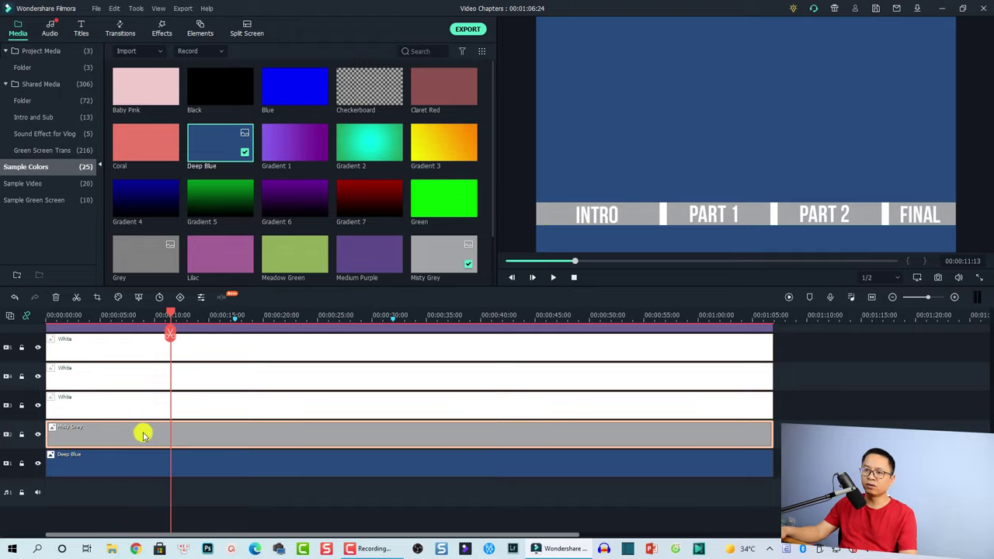
right_click(144, 435)
left_click(158, 353)
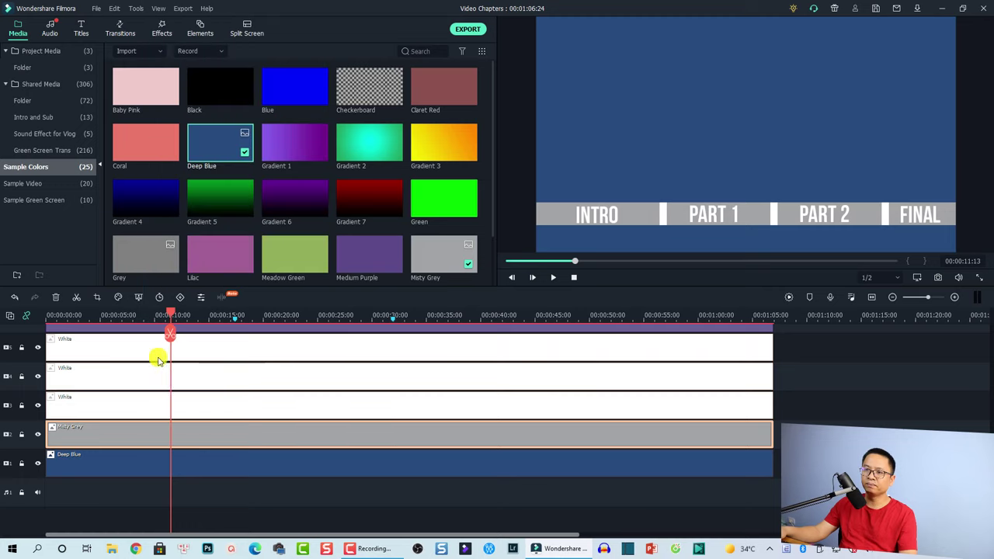
left_click(132, 470)
right_click(133, 465)
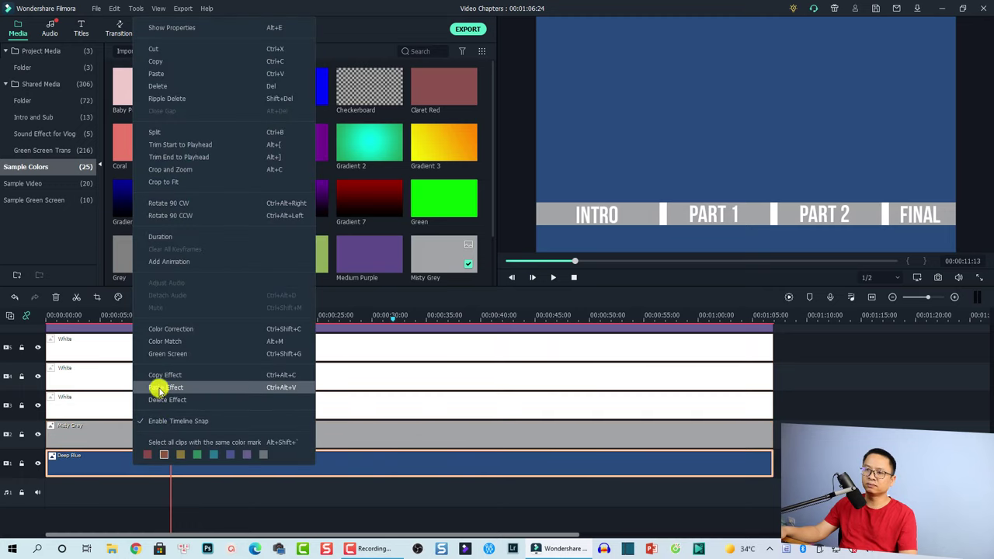
left_click(158, 388)
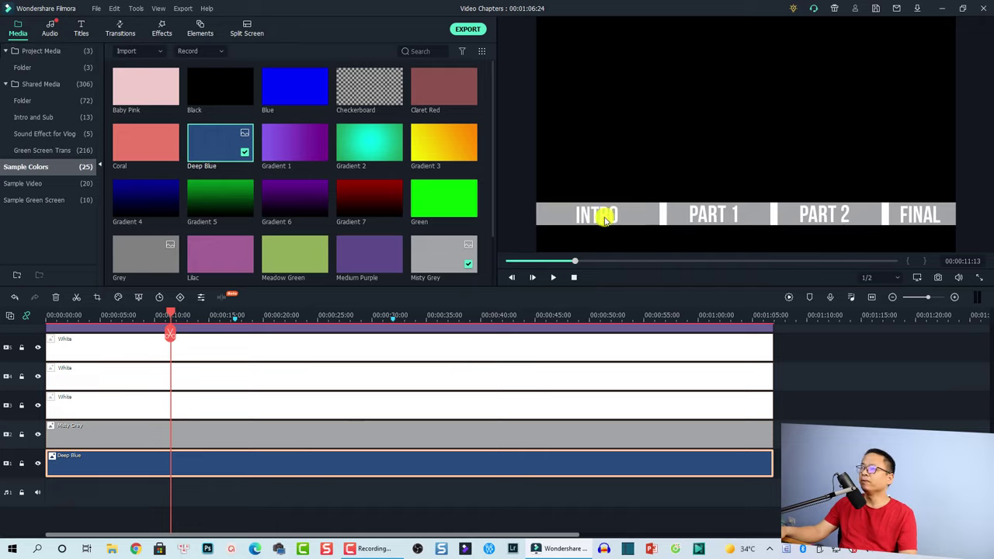
- Add a custom animation keyframe to the Misty Grey clip at 00:00:00:00
left_click(56, 439)
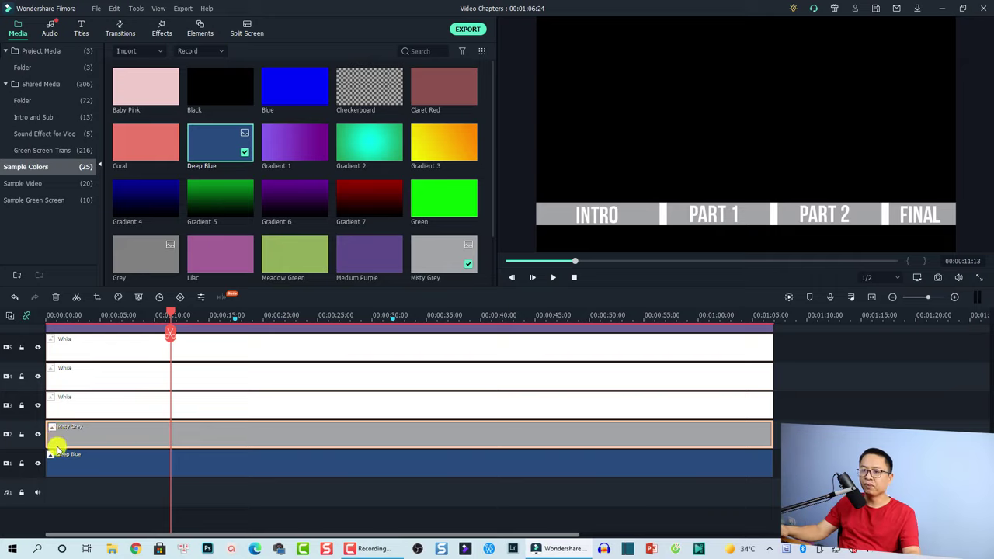
left_click(49, 315)
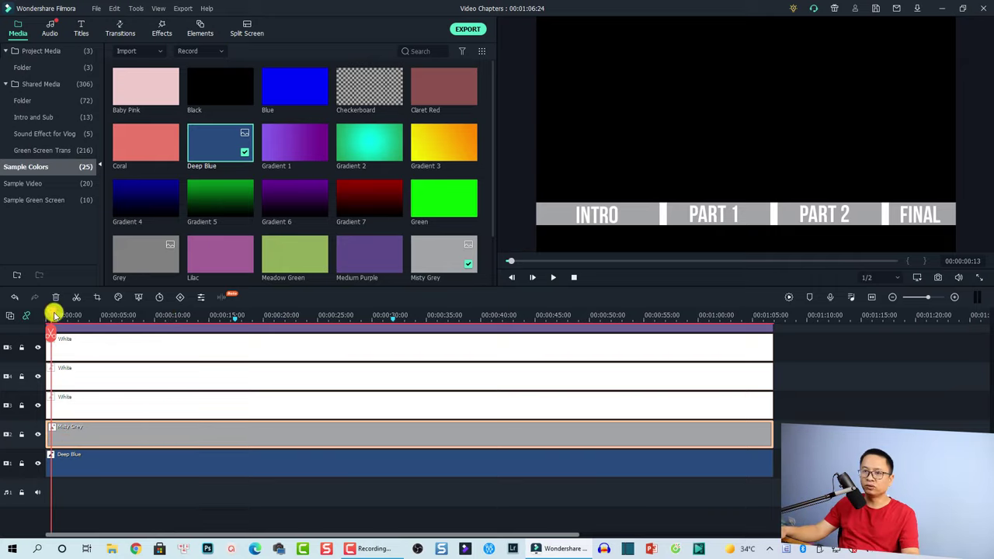
left_click(236, 315)
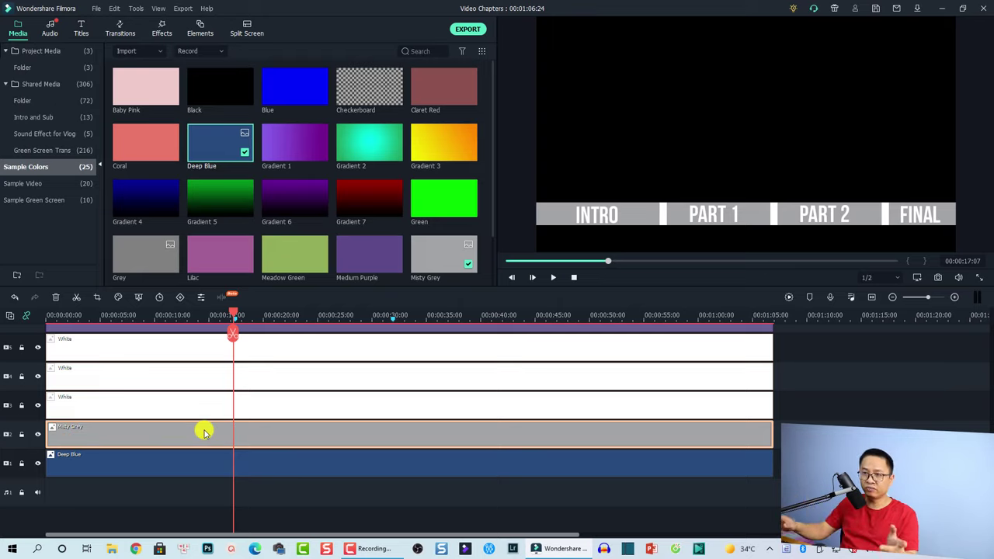
left_click(49, 314)
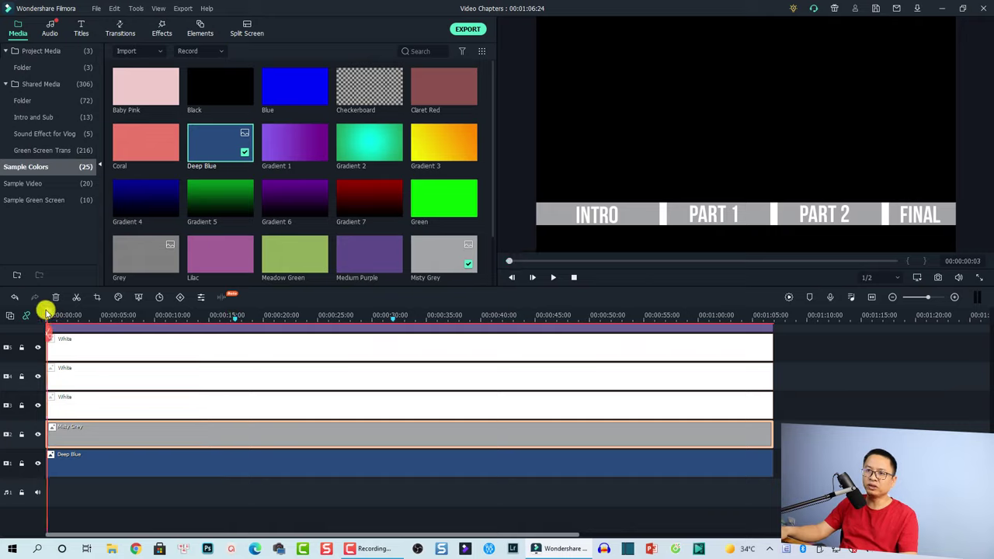
left_click(43, 313)
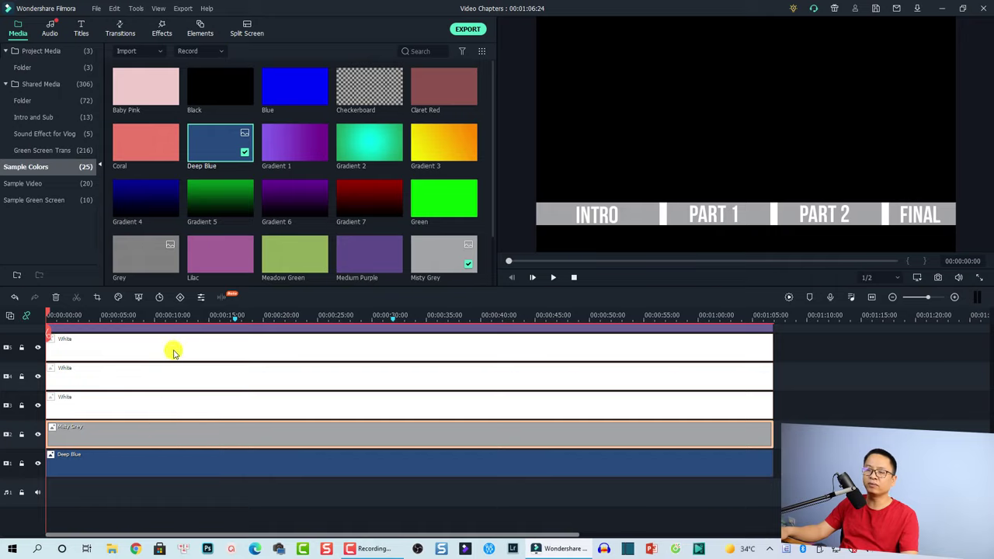
left_click(181, 298)
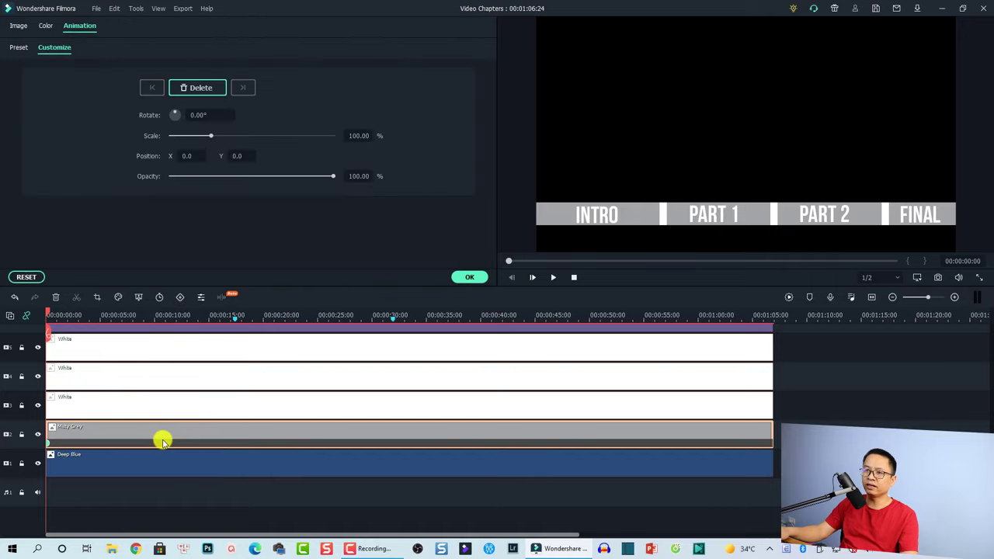
- Add a Misty Grey keyframe at 00:00:17:02 with X position 245, so the grey bar uncovers the INTRO segment
left_click_drag(49, 315, 239, 318)
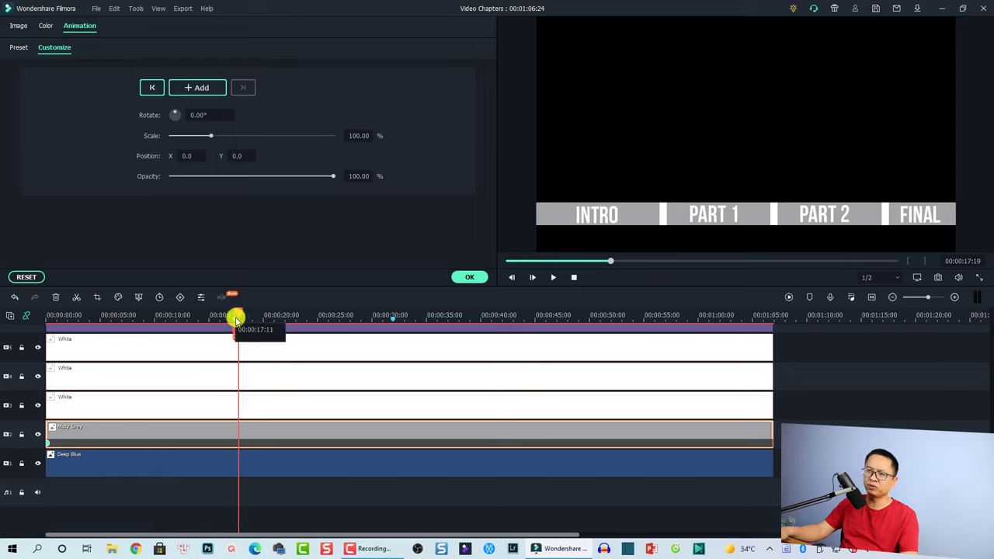
left_click_drag(235, 318, 231, 319)
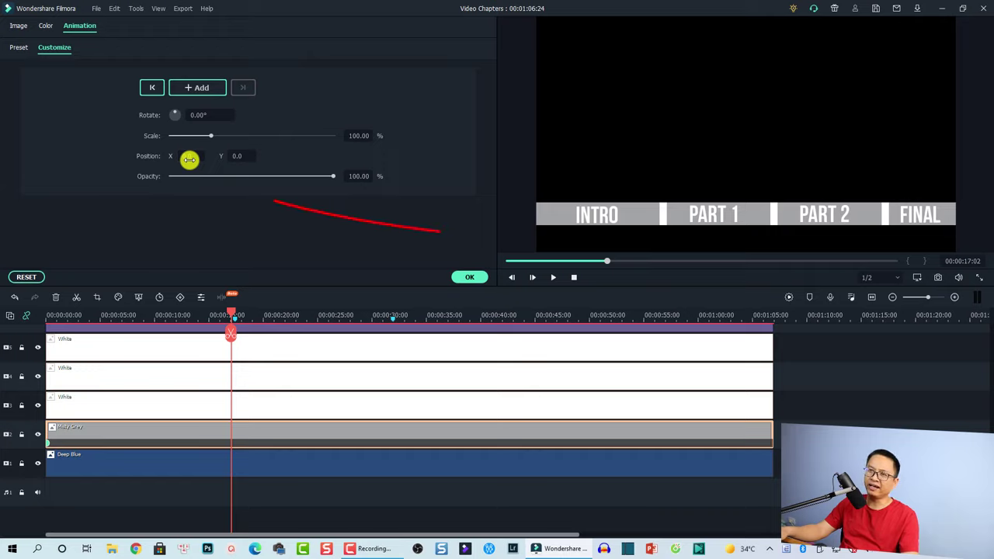
type("10")
key("Return")
key("Up")
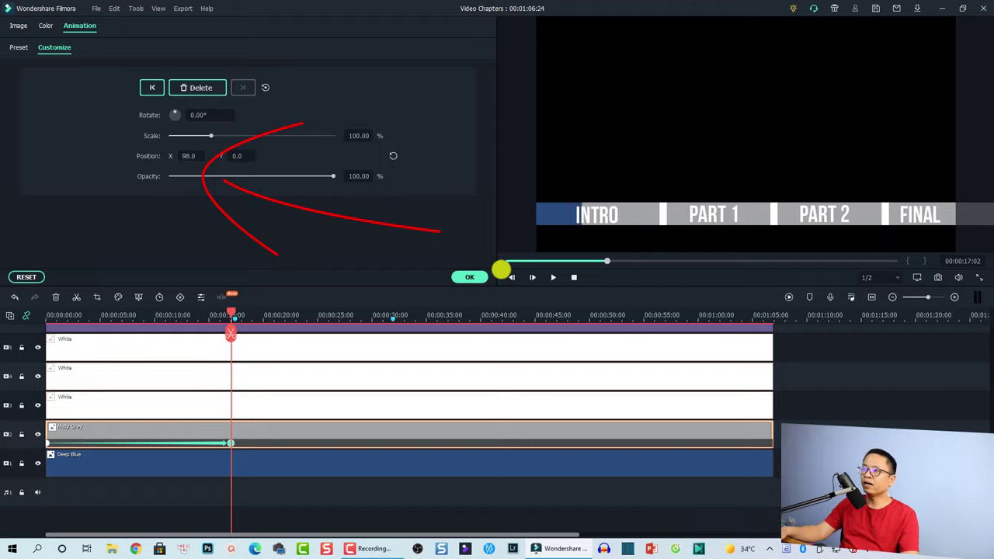
key("Up")
key("Up")
key("Up")
key("Up")
key("Up")
key("Up")
key("Up")
key("Up")
key("Up")
key("Up")
key("Up")
key("Up")
key("Up")
key("Up")
key("Up")
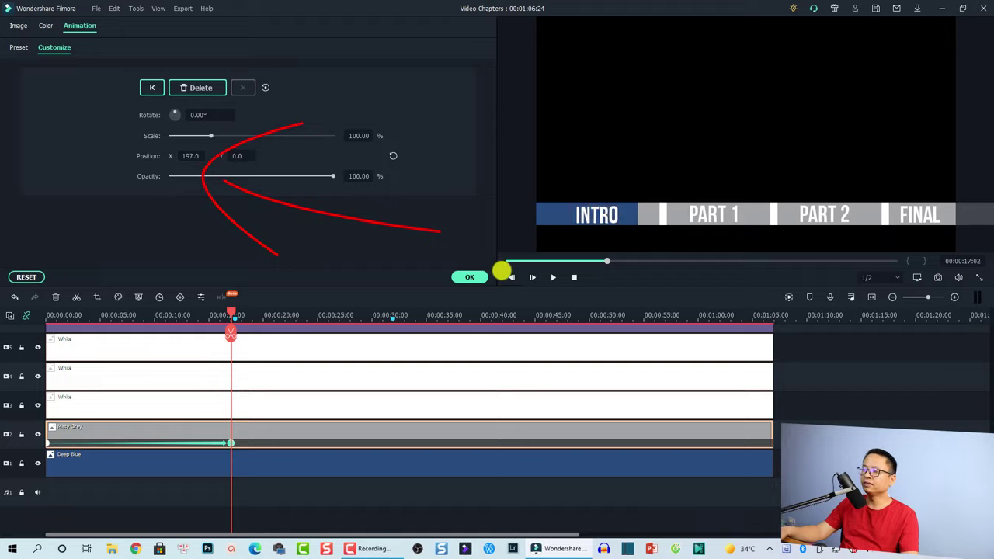
key("Up")
key("Up")
key("Up")
key("Up")
key("Up")
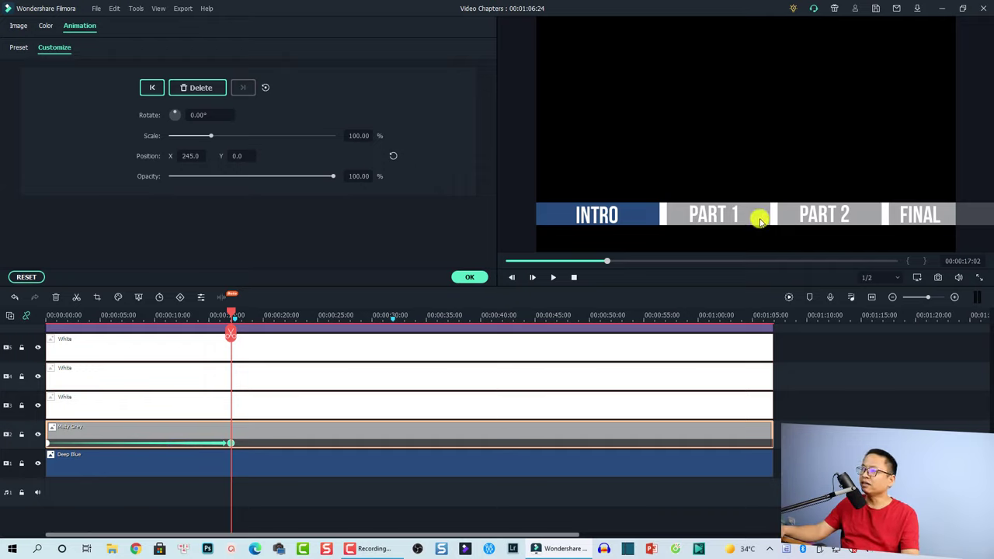
- Add a Misty Grey keyframe at 00:00:31:23 with X position 457, uncovering the PART 1 segment
left_click(395, 315)
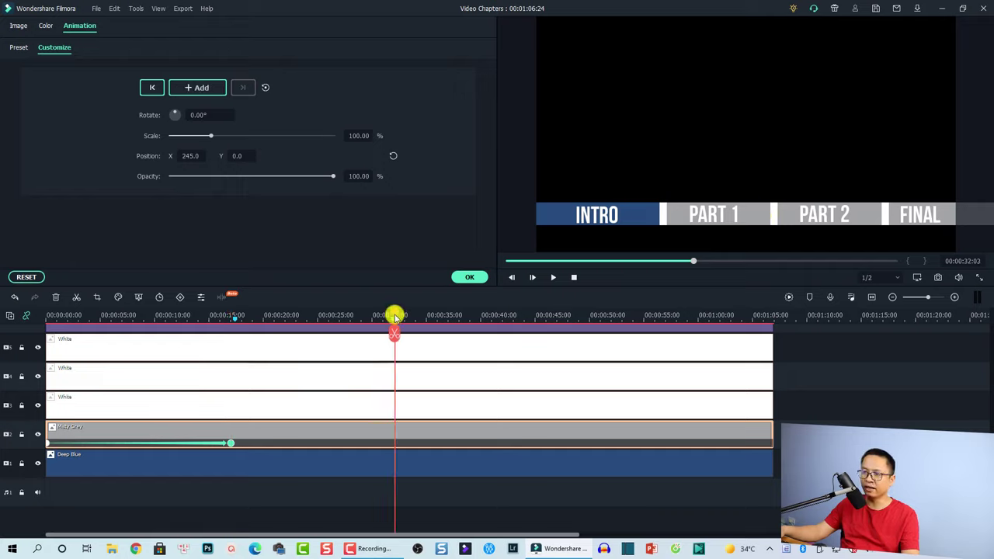
left_click_drag(395, 315, 393, 323)
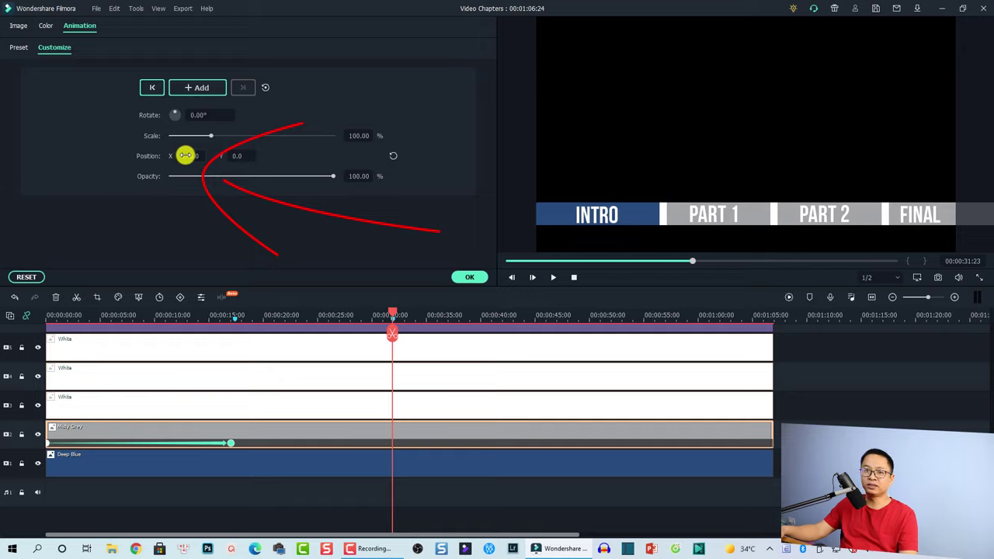
left_click_drag(185, 155, 512, 269)
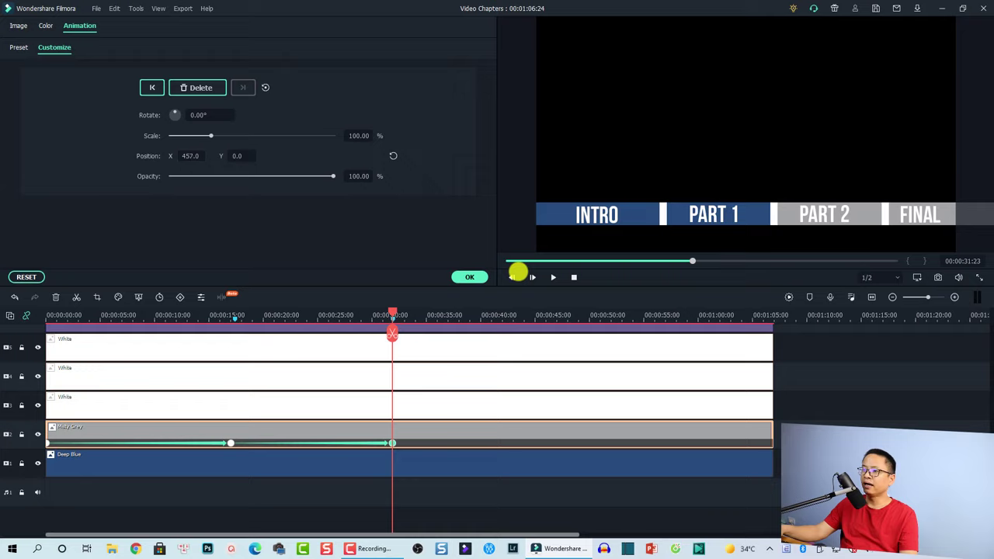
- Add Misty Grey keyframes at 00:00:49:09 with X position 679 and at 00:01:04:10 with X position 1018, and apply the animation
left_click(583, 316)
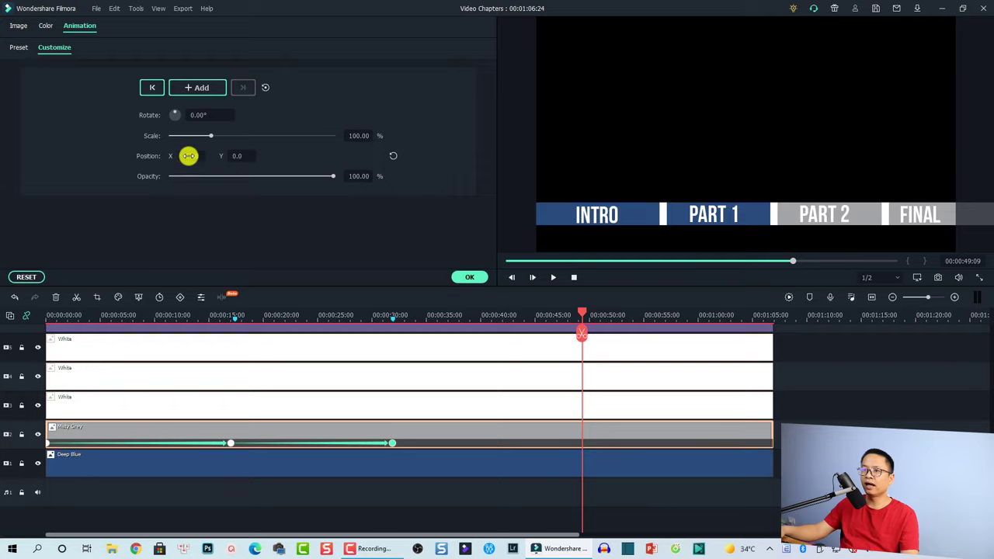
left_click_drag(188, 155, 504, 273)
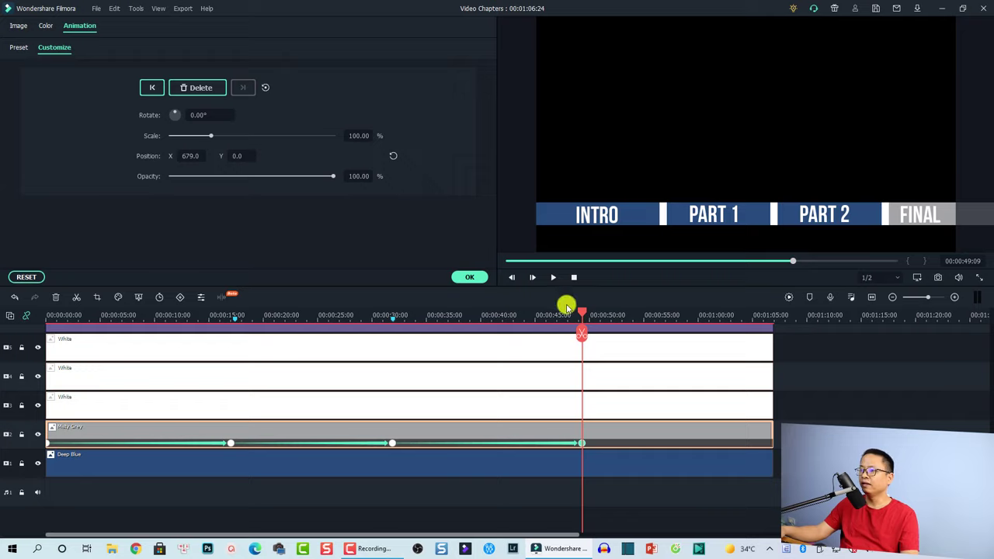
left_click_drag(585, 313, 747, 332)
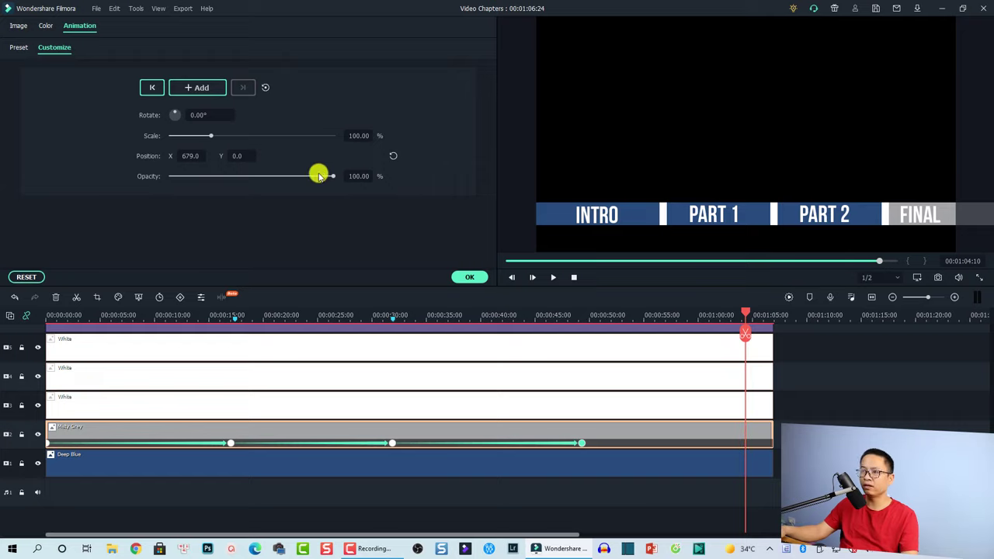
left_click_drag(188, 155, 503, 264)
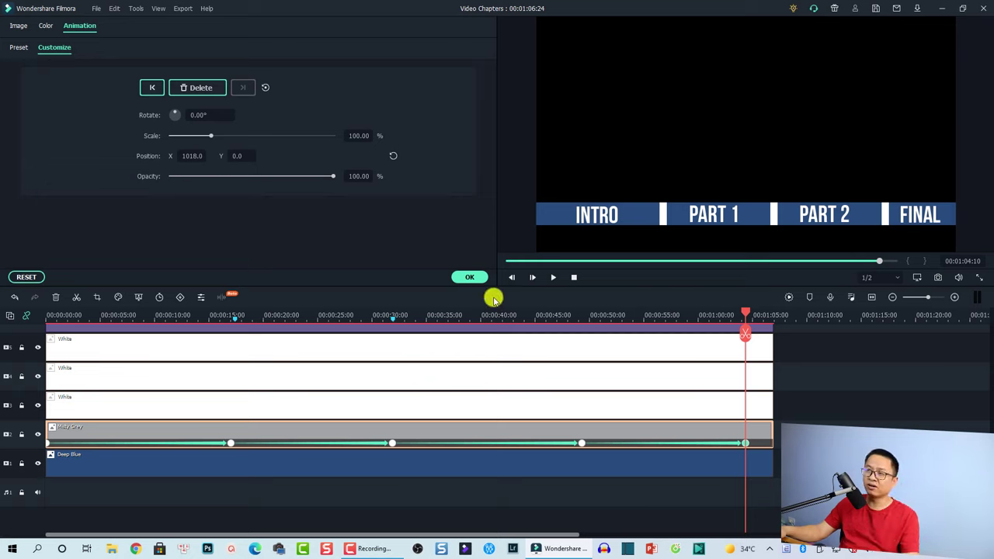
left_click(475, 277)
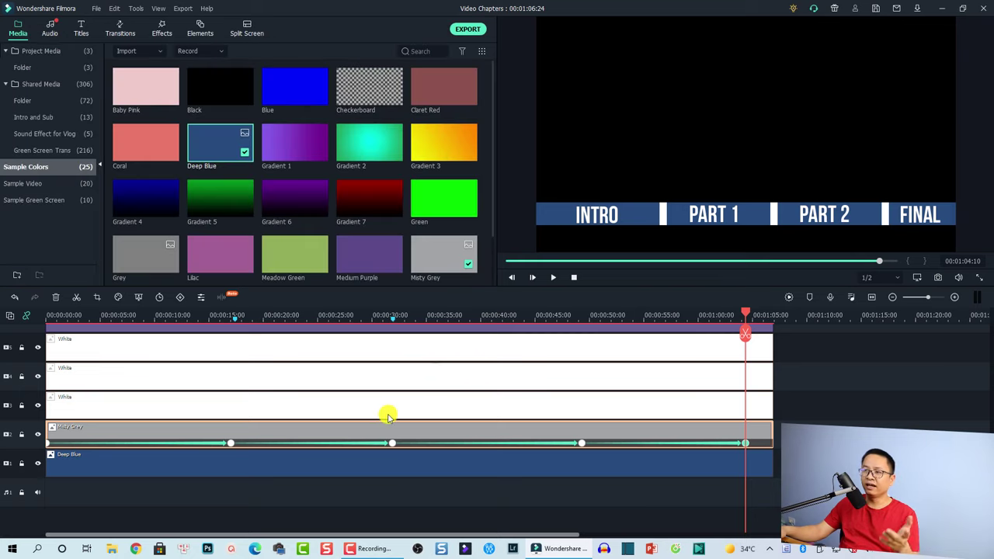
- Play the timeline from the beginning to check the progress bar's movement through the segments
left_click(51, 314)
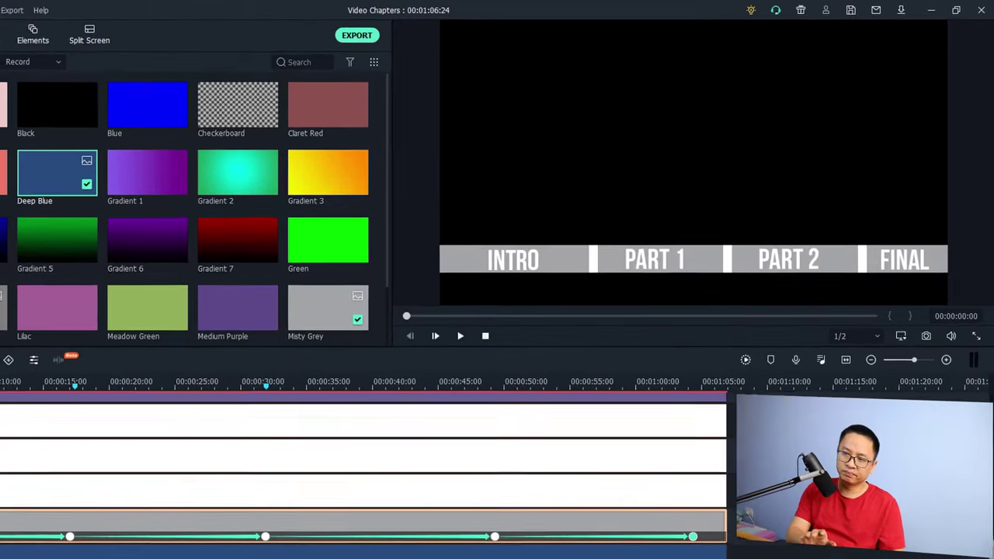
key("space")
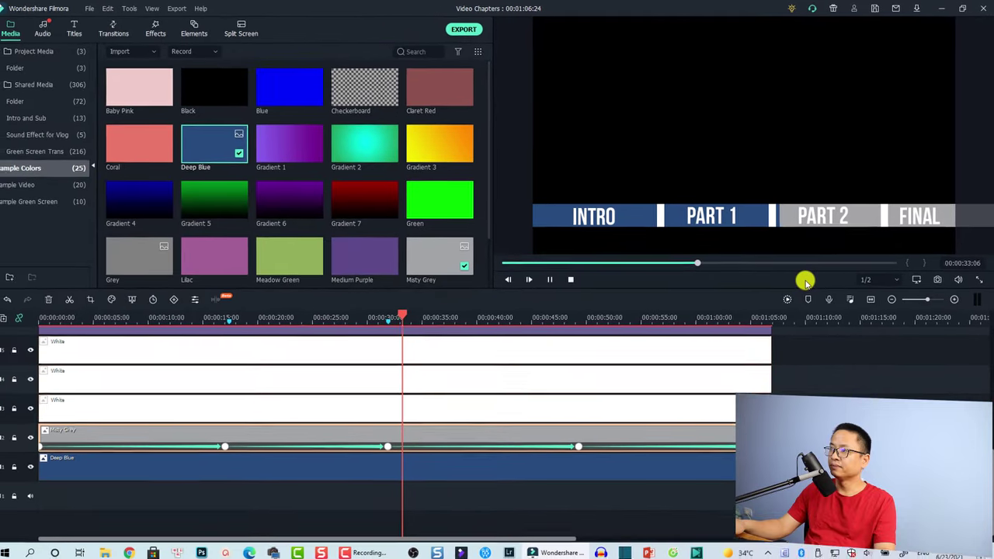
key("space")
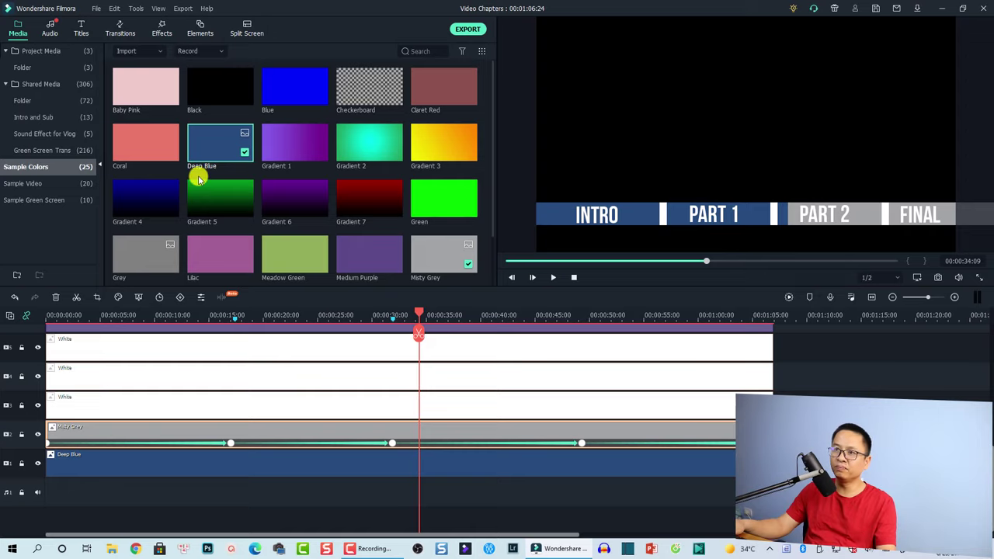
- Move all clips up three tracks together so that Deep Blue sits on track 4 and tracks 1 to 3 are free
left_click_drag(135, 151, 706, 466)
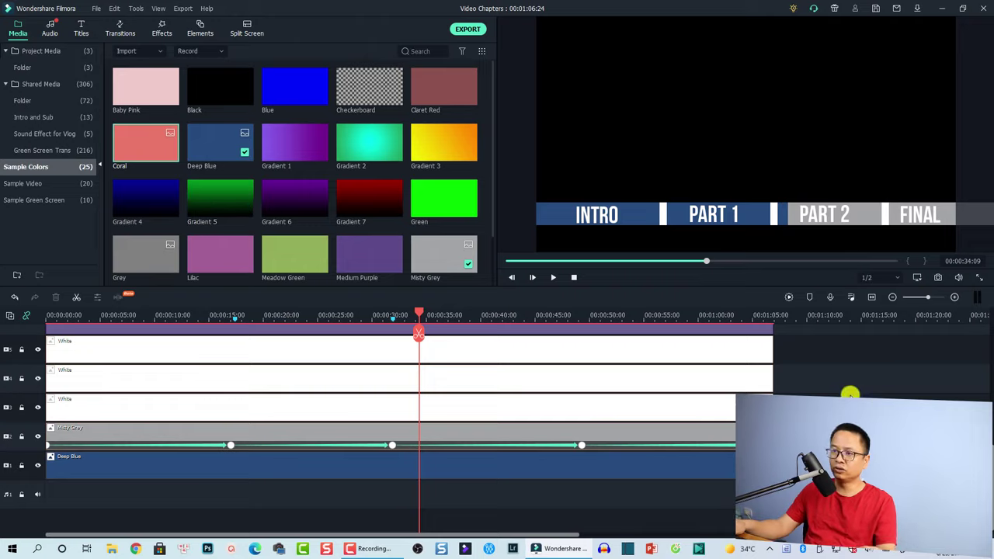
key("ctrl+a")
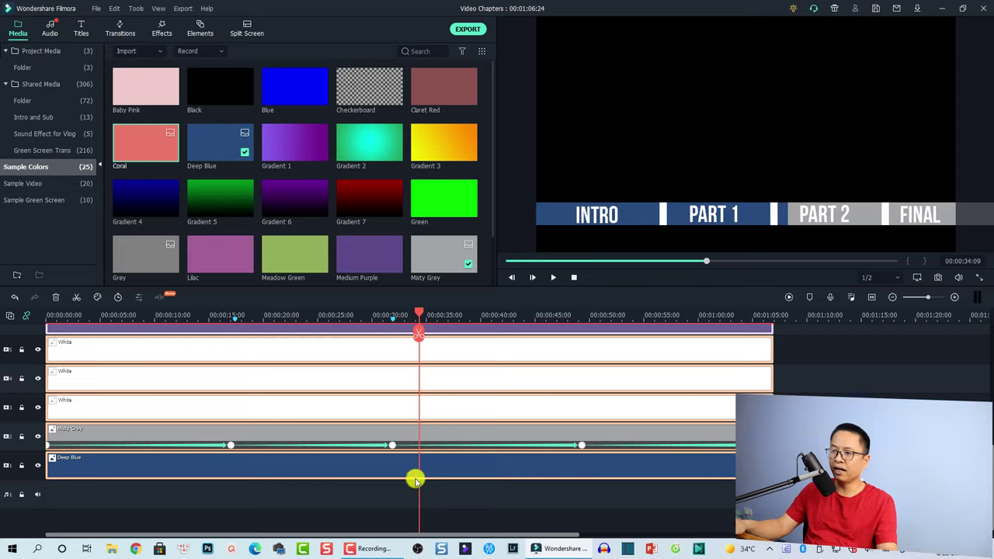
key("e")
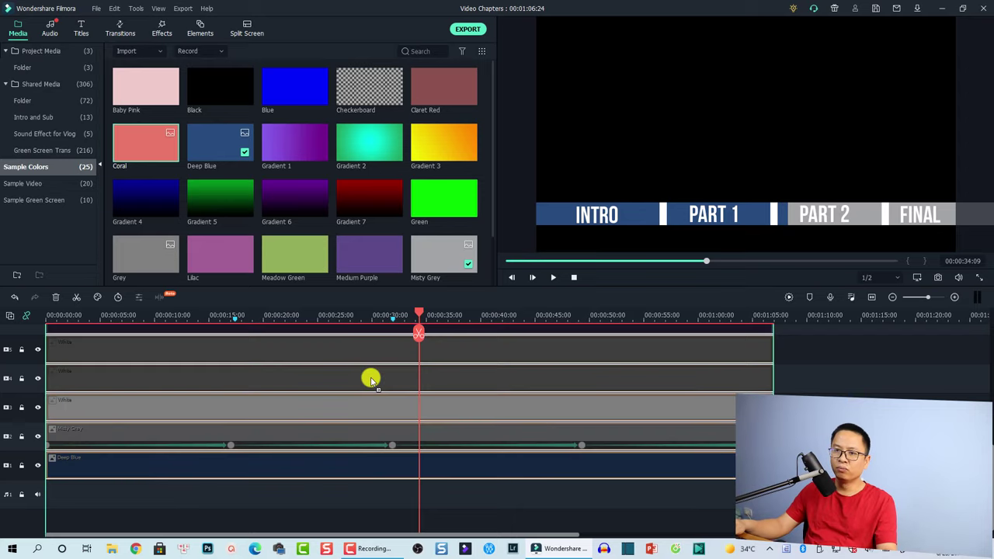
key("Delete")
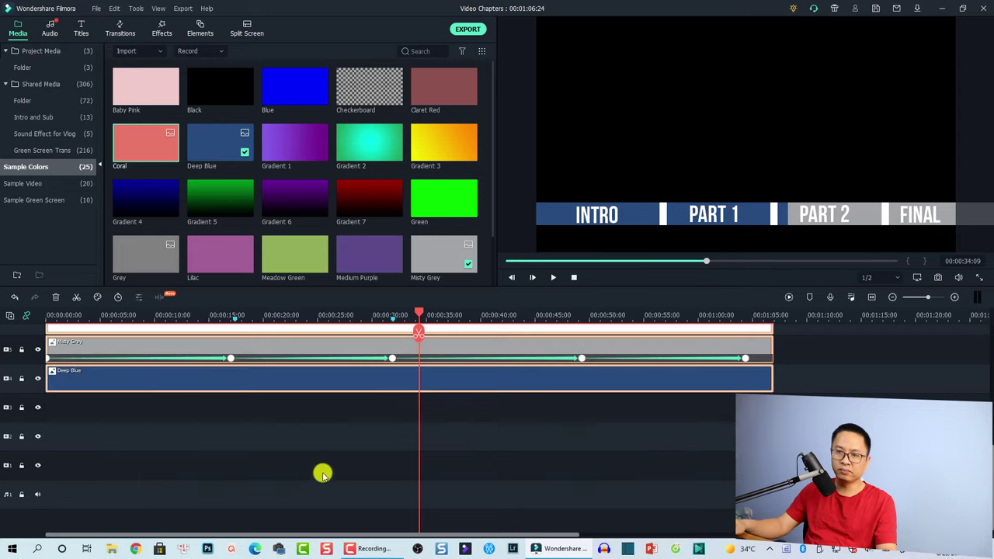
left_click(66, 438)
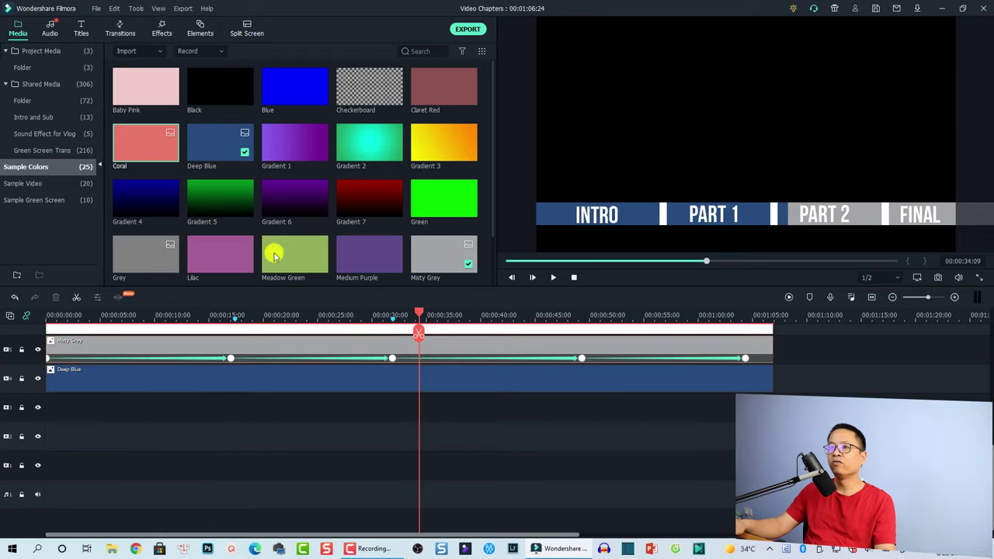
- Add the Coral sample color at the start of track 3 and lengthen its clip to about 13 seconds
left_click_drag(129, 157, 59, 430)
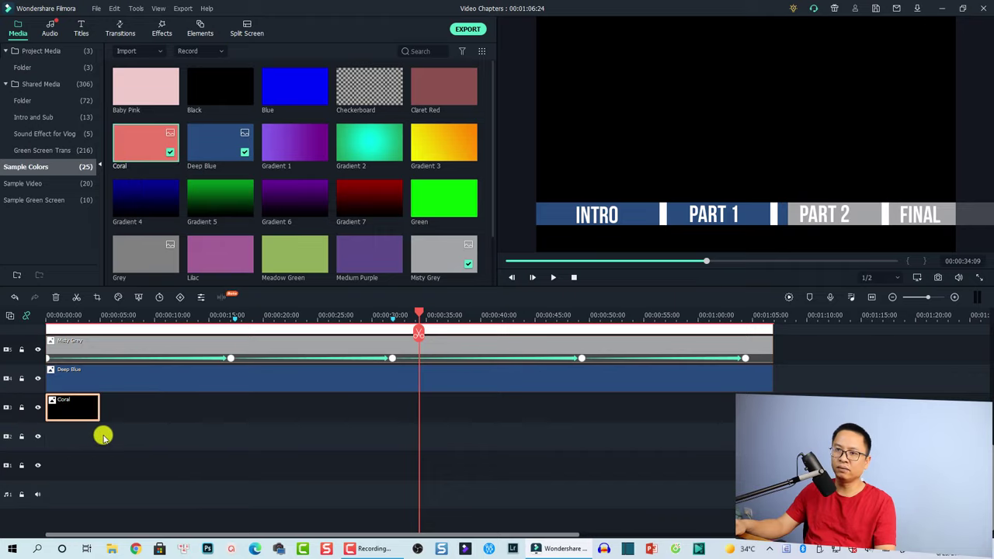
left_click(66, 316)
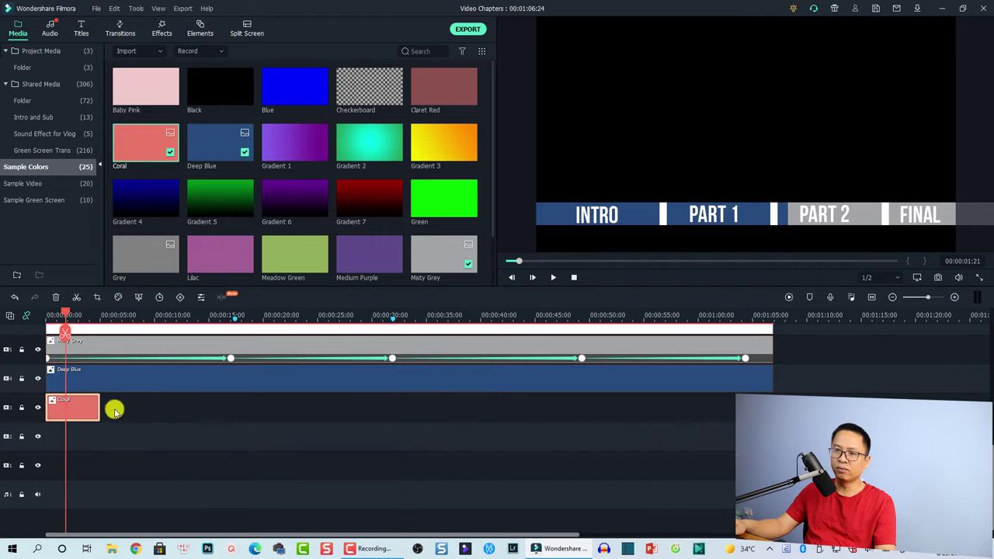
left_click_drag(100, 406, 191, 410)
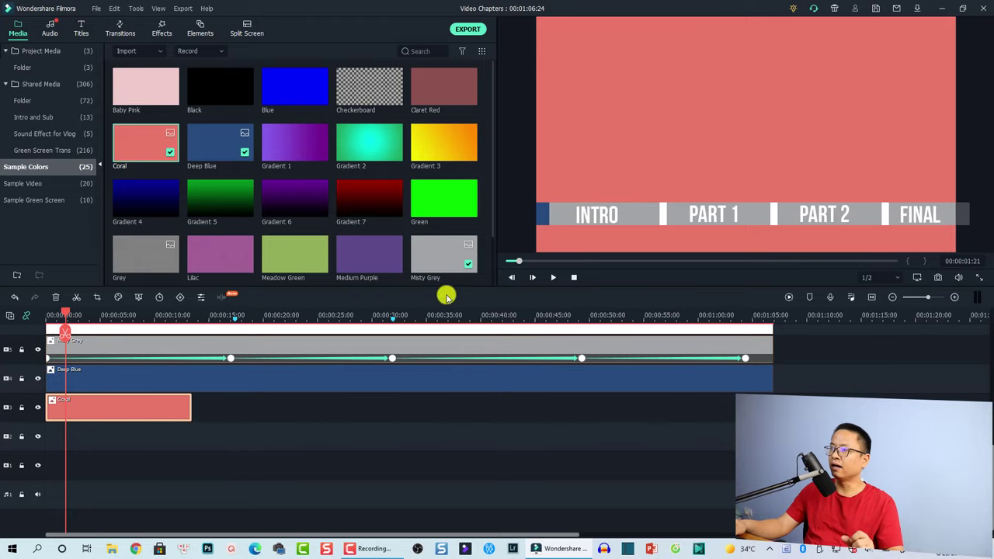
- Copy the Deep Blue clip's effect and paste it onto the Coral clip to give it the same bar shape
left_click(124, 382)
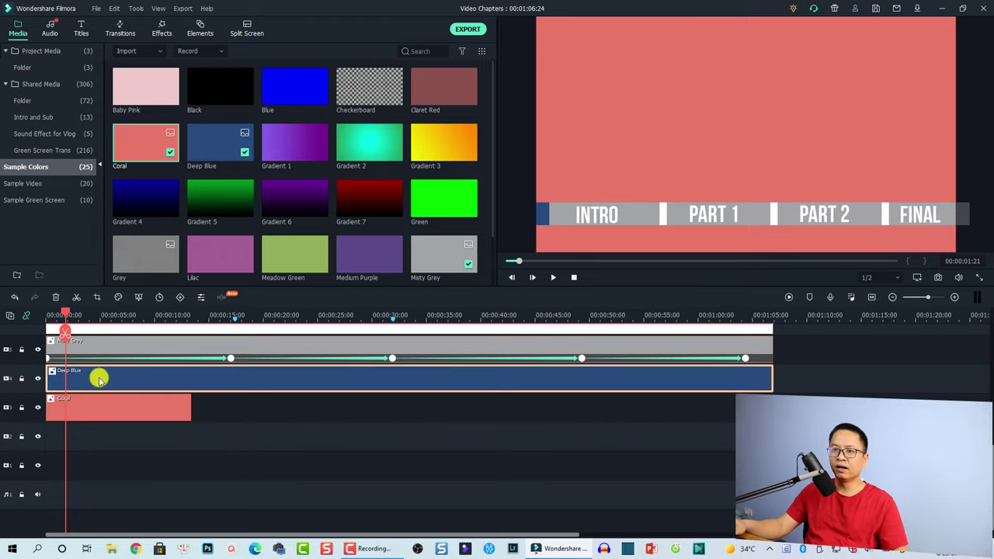
right_click(112, 376)
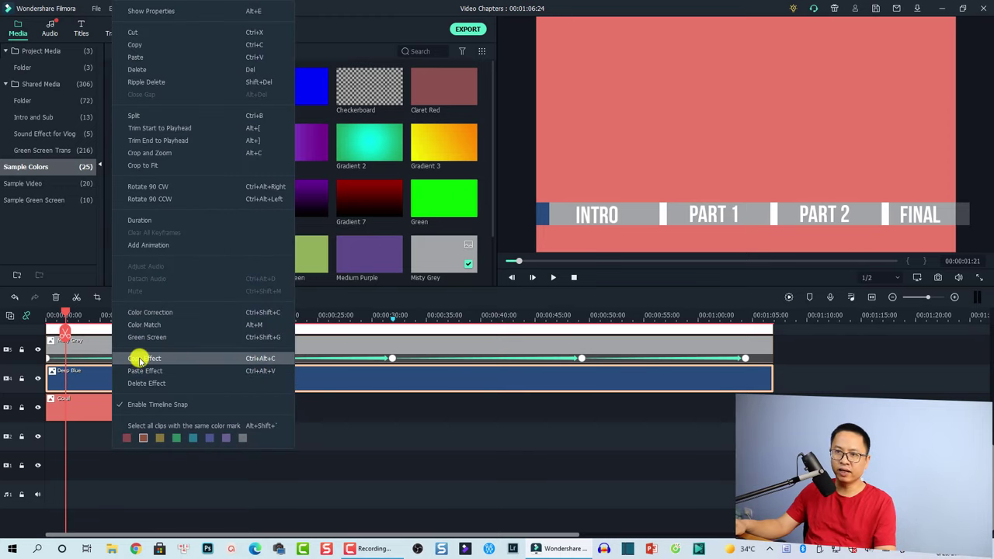
left_click(140, 359)
right_click(99, 408)
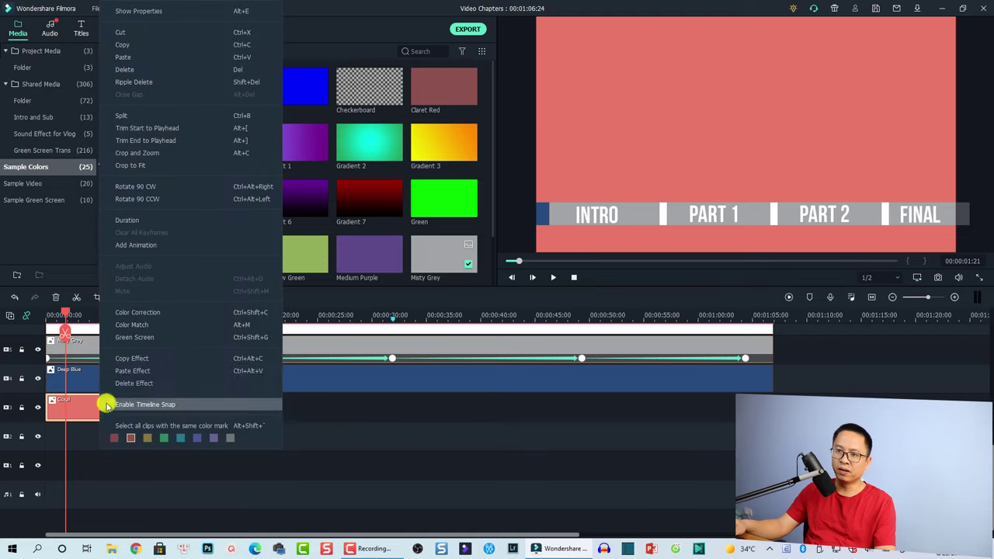
left_click(126, 371)
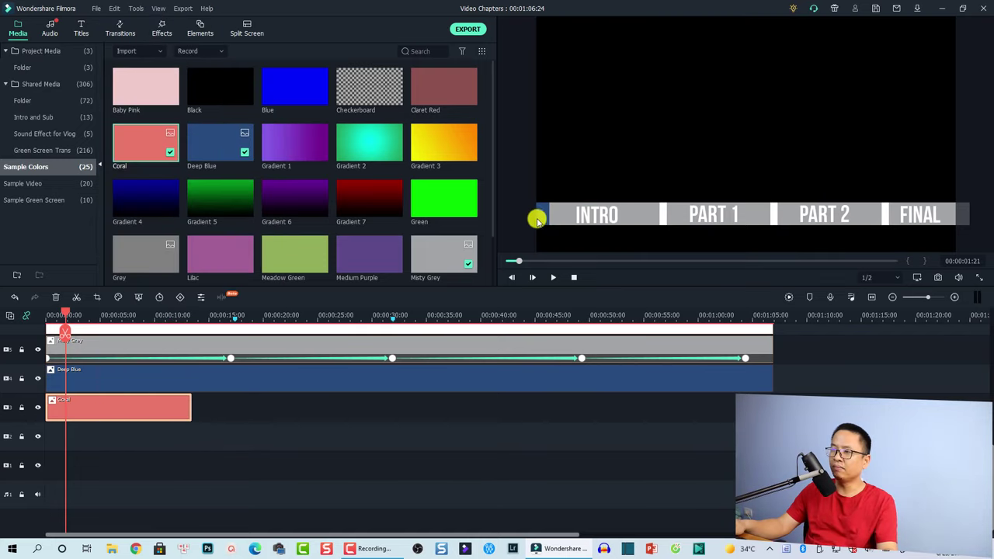
- Hide the Deep Blue track and extend the Coral clip to the end of the Deep Blue clip
left_click(38, 379)
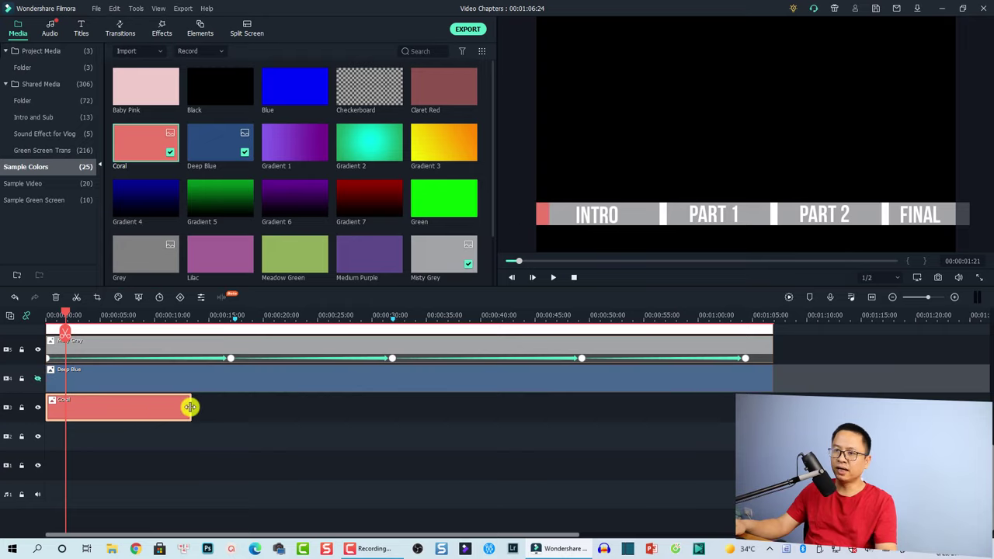
left_click_drag(191, 407, 775, 407)
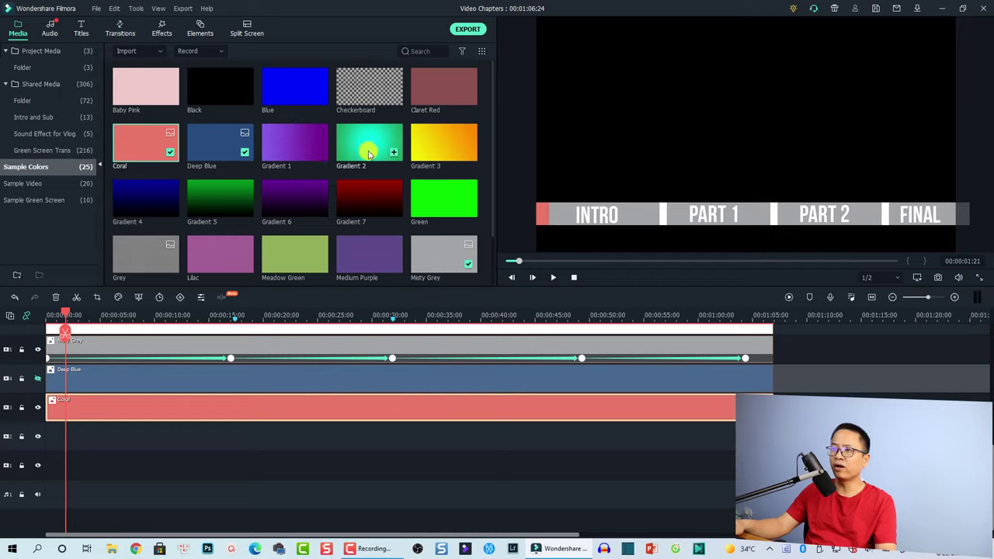
- Add the Gradient 2 sample color at the start of track 2 and copy the Coral clip's effect onto it
left_click_drag(370, 153, 41, 439)
left_click(82, 406)
right_click(82, 407)
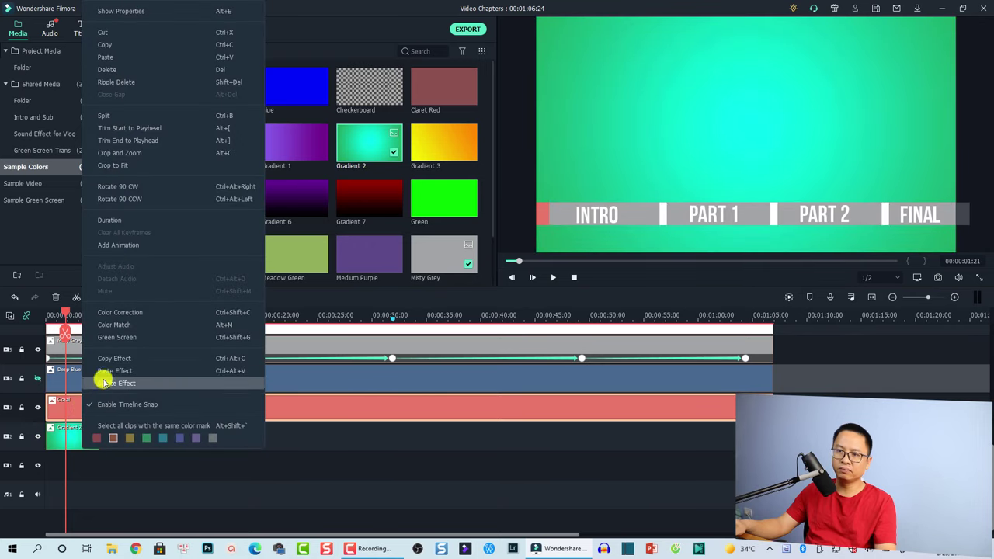
left_click(107, 380)
left_click(80, 434)
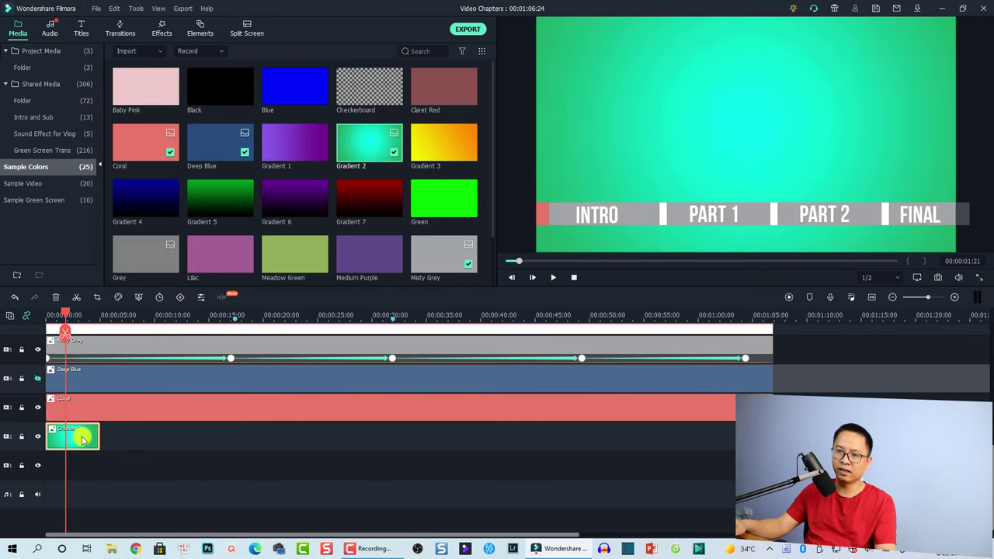
right_click(80, 434)
left_click(111, 371)
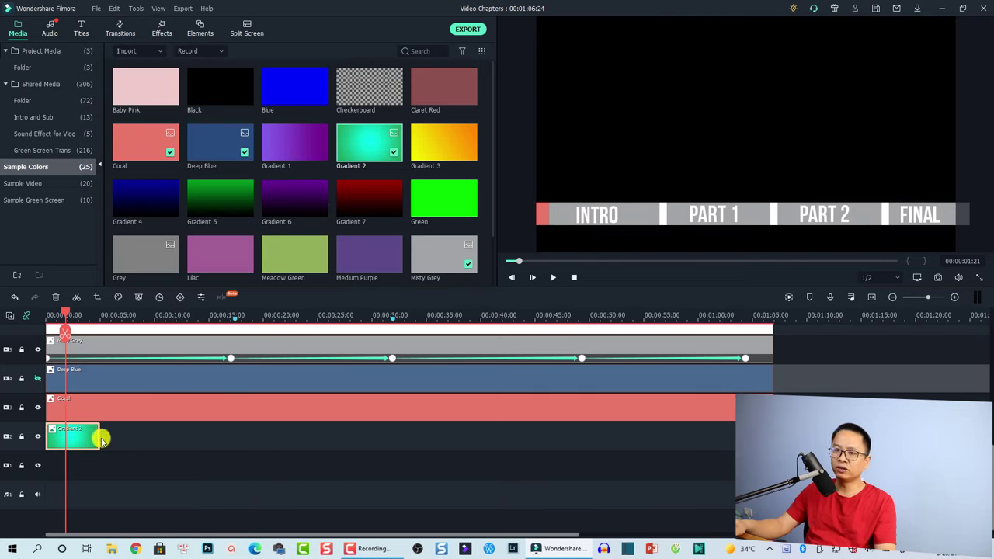
- Extend the Gradient 2 clip to the end of the Coral clip
left_click_drag(101, 439, 568, 438)
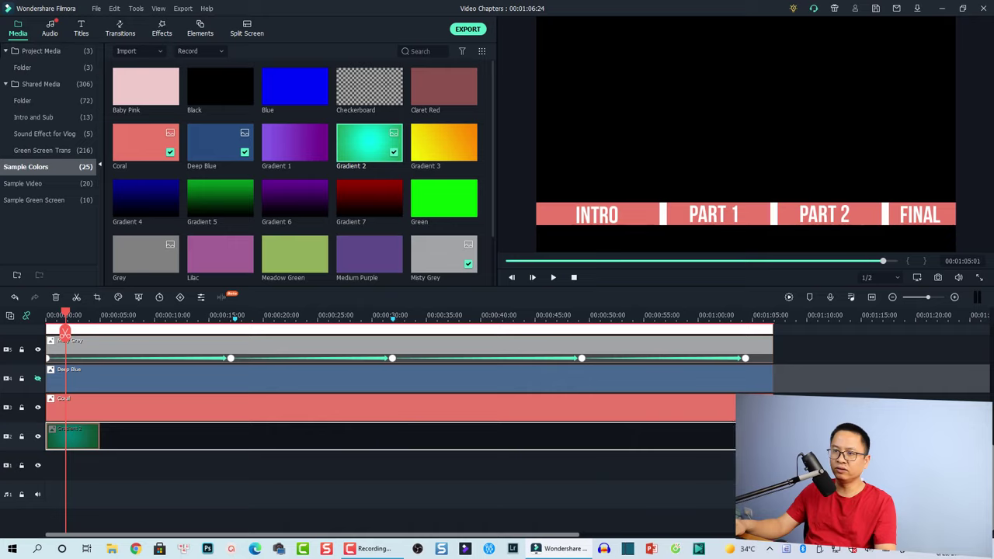
left_click_drag(72, 436, 85, 443)
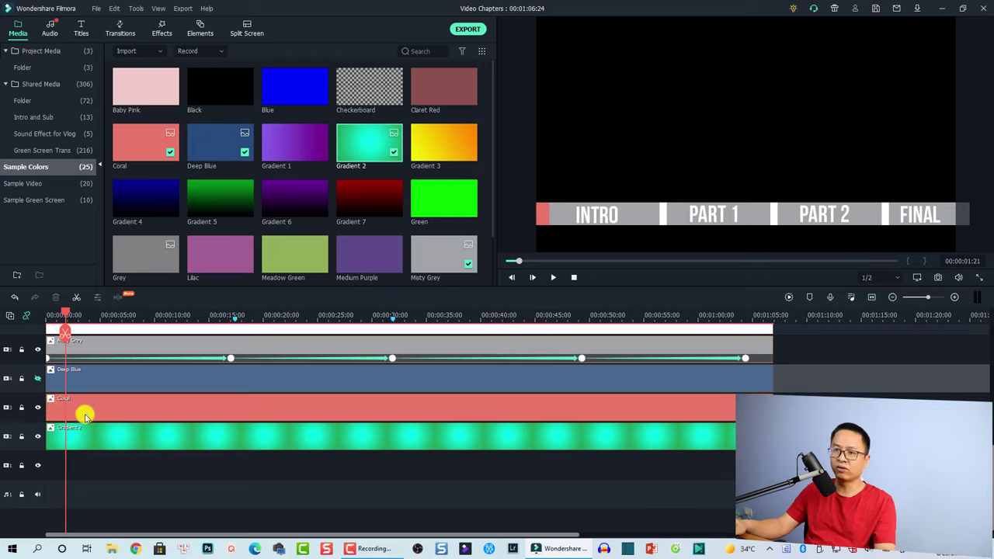
- Preview the progress bar in Coral, and hide the Coral track to play it with the Gradient 2 color
key("space")
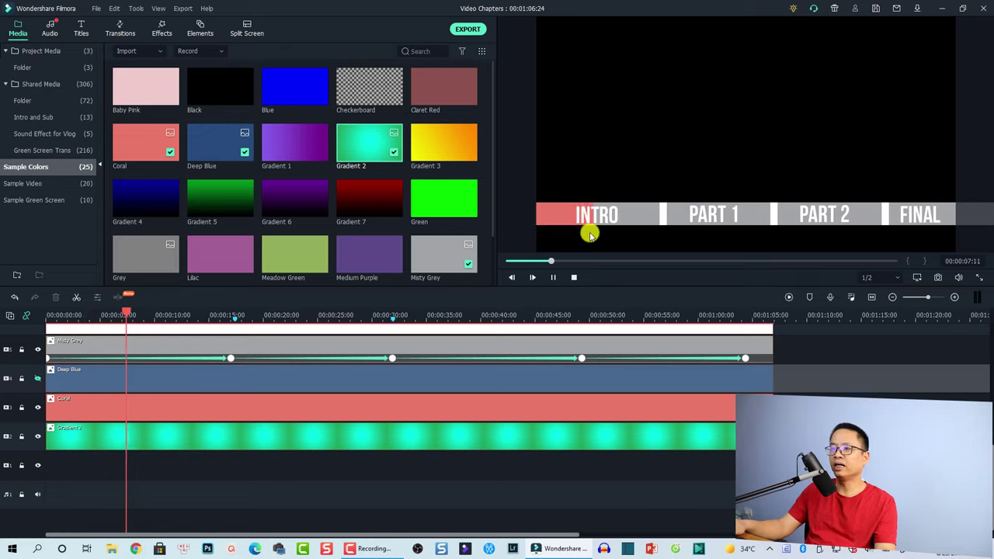
key("space")
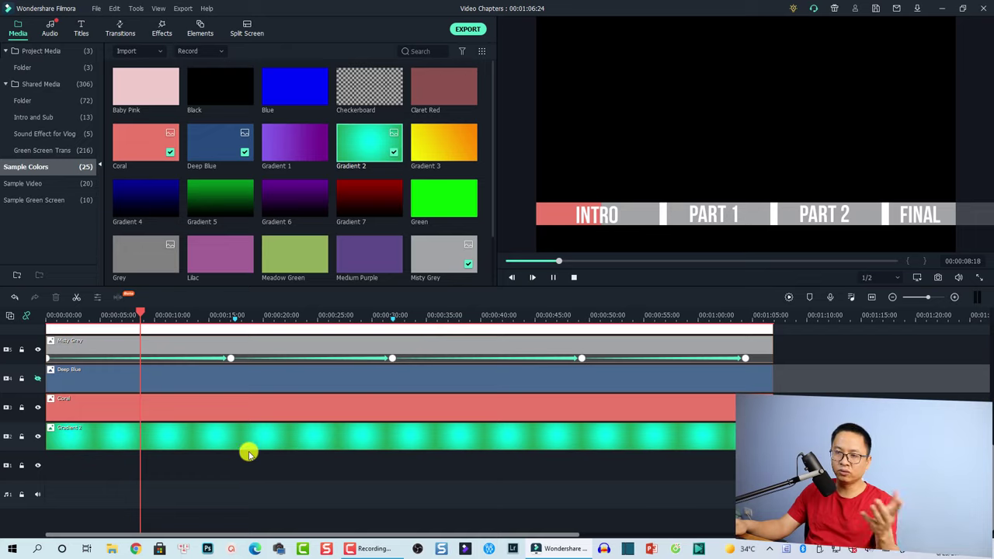
left_click(38, 408)
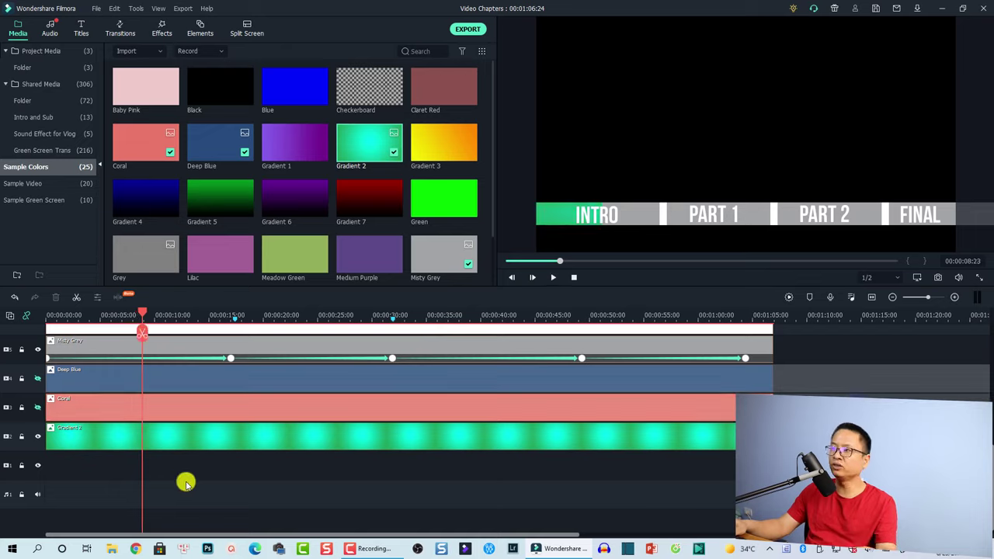
key("space")
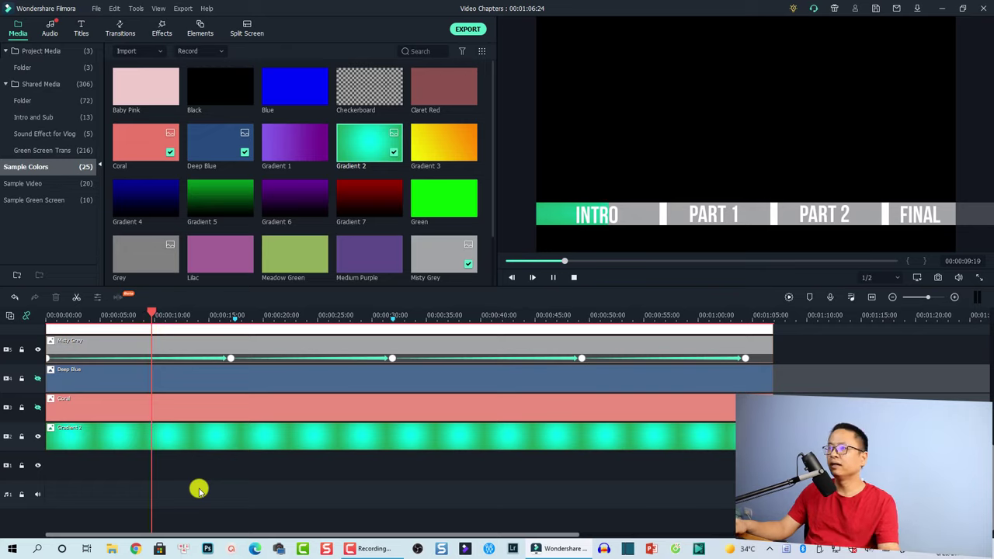